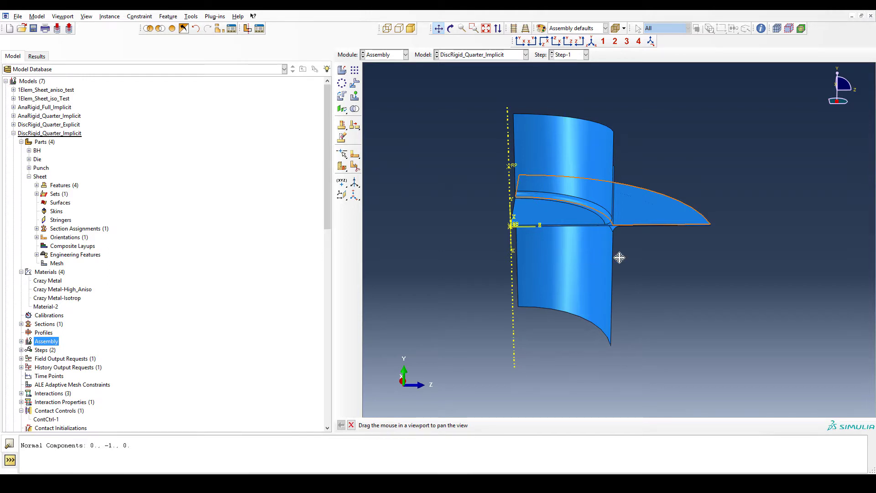
# - Display the assembly of the AnaRigid_Quarter_Implicit model
pyautogui.moveTo(632, 263); pyautogui.dragTo(607, 276)
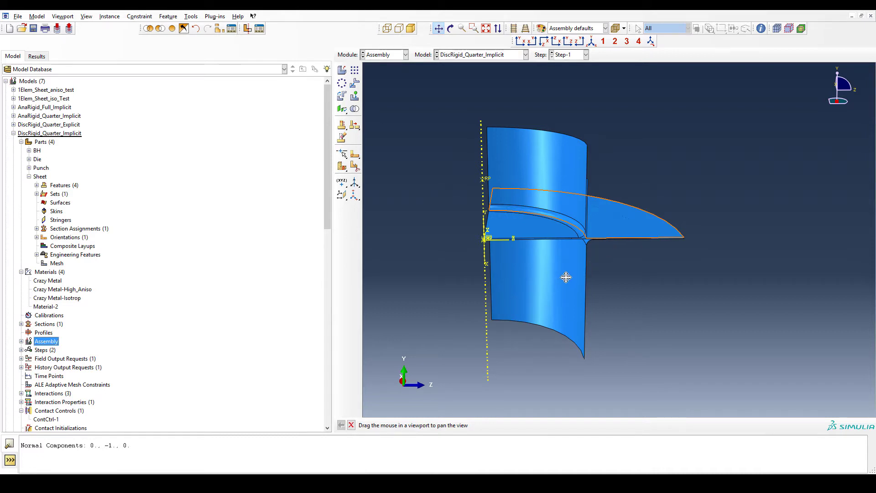
pyautogui.click(39, 116)
pyautogui.click(13, 116)
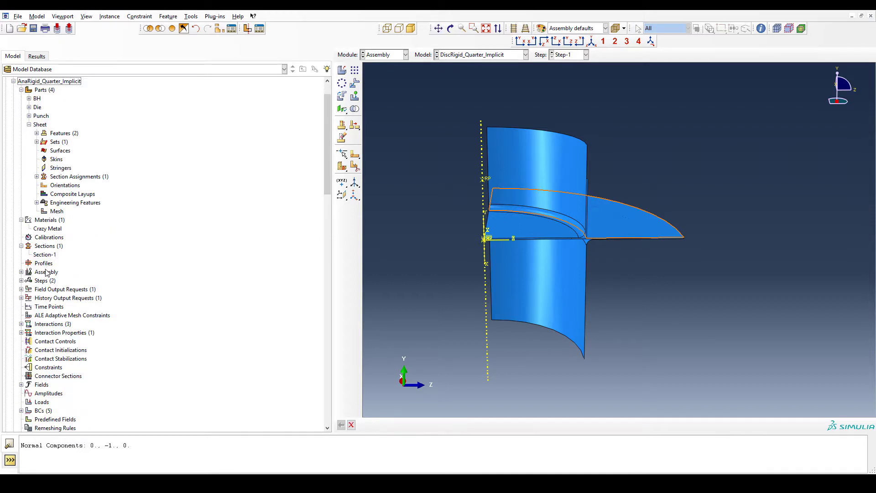
pyautogui.click(46, 272)
pyautogui.press('F4')
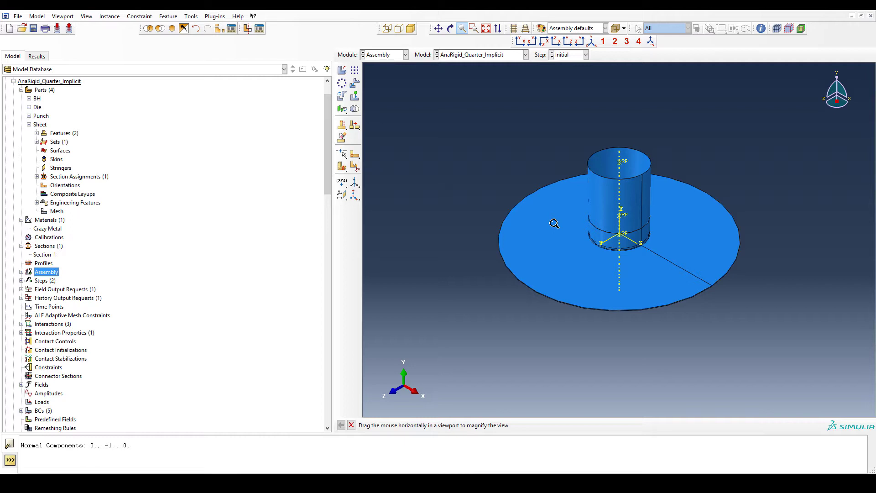
# - Open the Sheet, BH, Die and Punch parts of AnaRigid_Quarter_Implicit in turn to examine each part
pyautogui.doubleClick(40, 125)
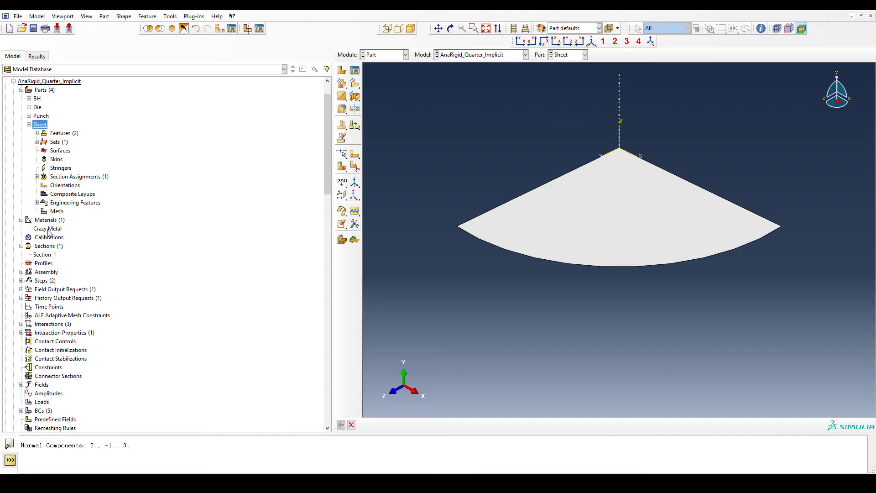
pyautogui.doubleClick(37, 99)
pyautogui.click(37, 107)
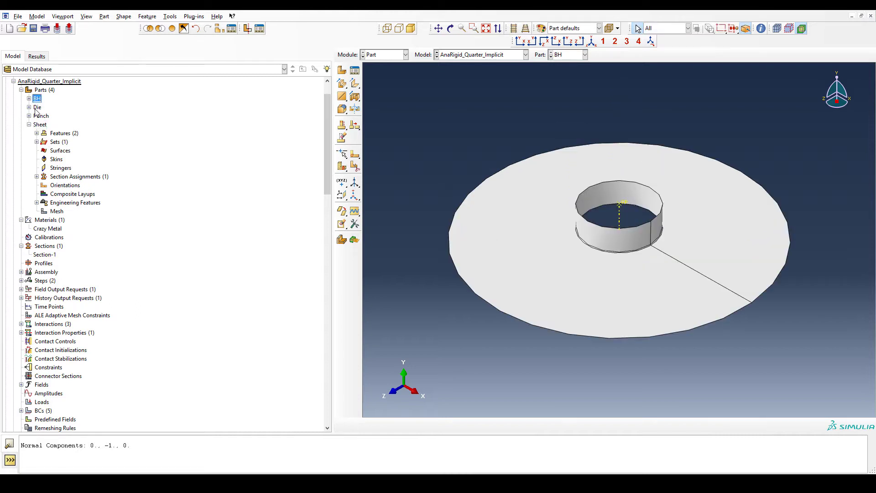
pyautogui.doubleClick(37, 107)
pyautogui.doubleClick(40, 117)
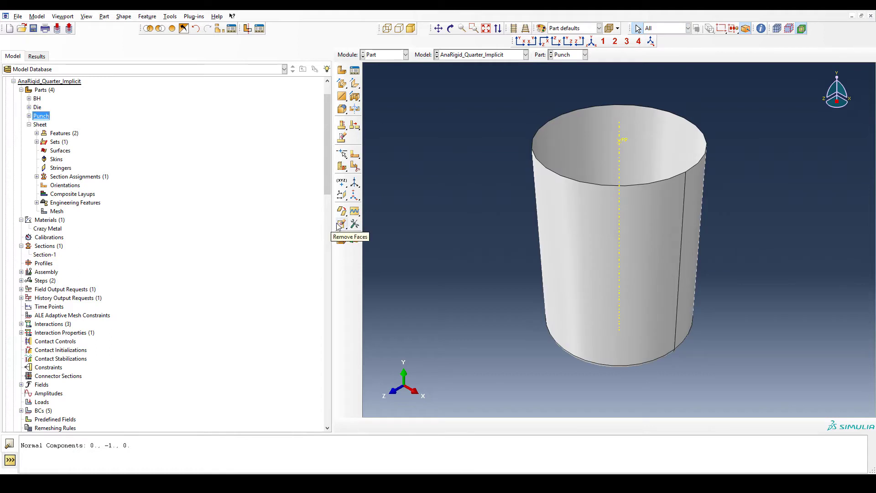
pyautogui.click(14, 81)
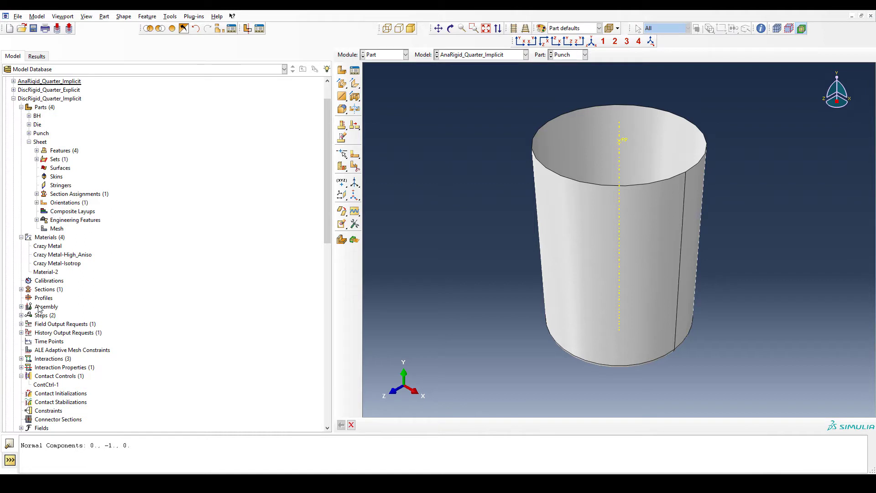
# - Display the Punch part of the DiscRigid_Quarter_Implicit model
pyautogui.doubleClick(41, 109)
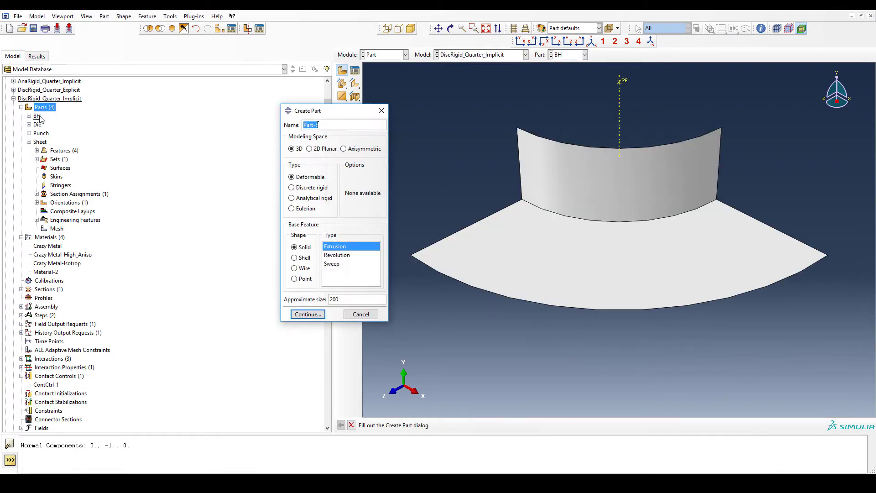
pyautogui.click(381, 110)
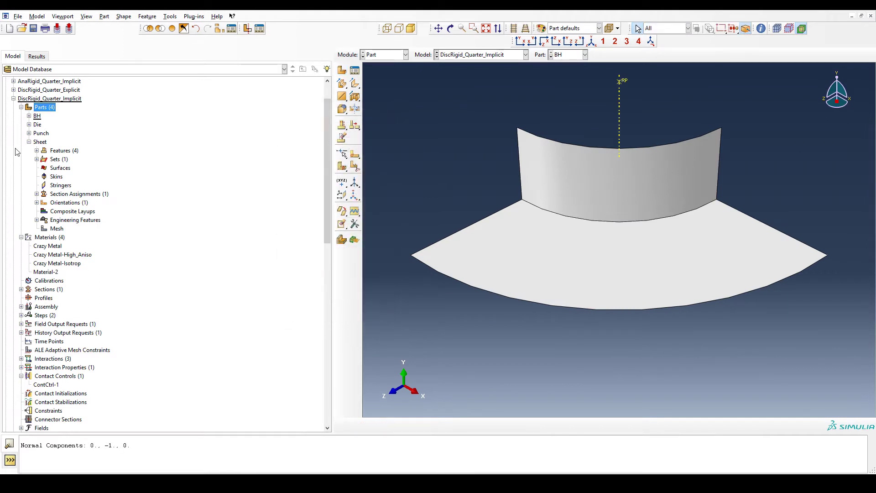
pyautogui.click(38, 117)
pyautogui.click(38, 126)
pyautogui.click(42, 134)
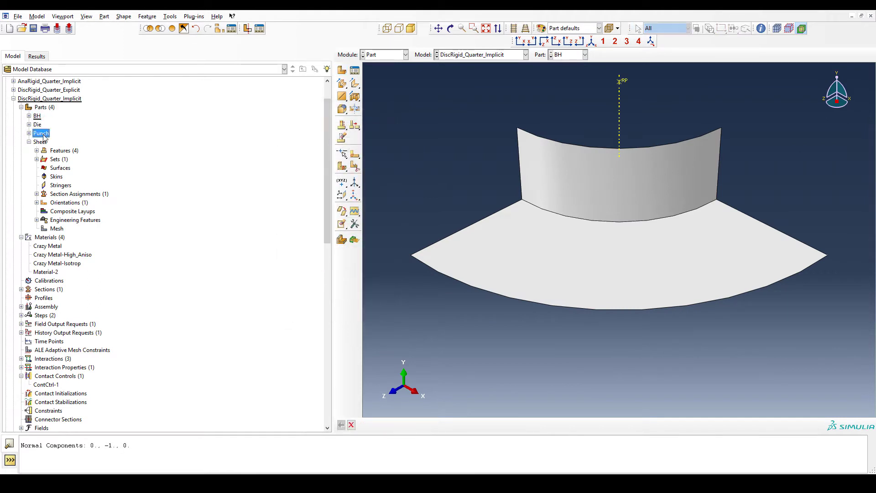
pyautogui.doubleClick(42, 135)
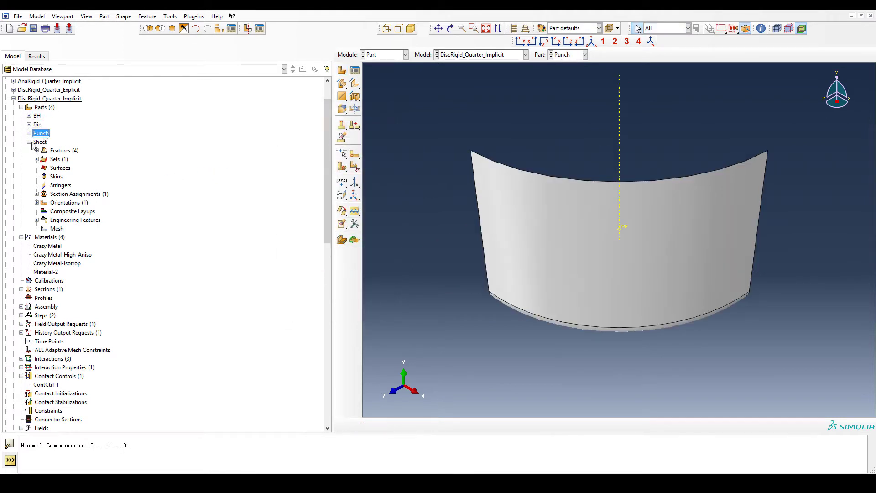
# - Open the Punch part's mesh and rotate around it to inspect the element layout at the rounded edge
pyautogui.click(29, 133)
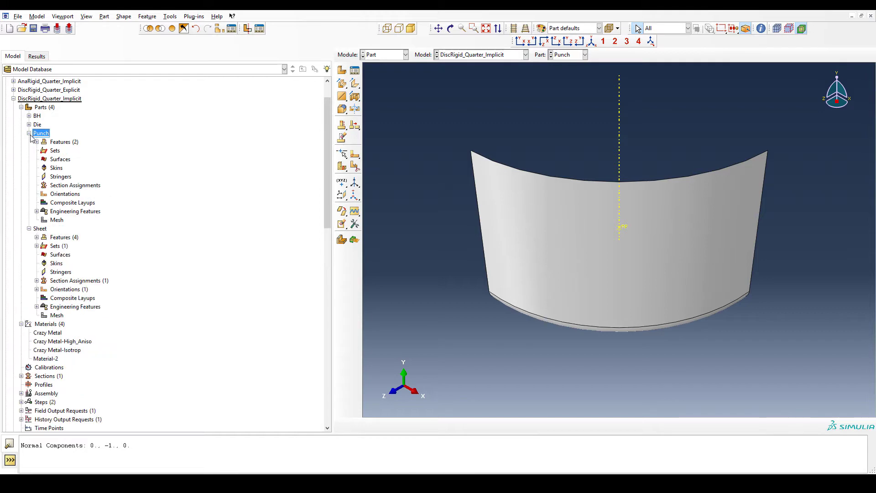
pyautogui.doubleClick(56, 221)
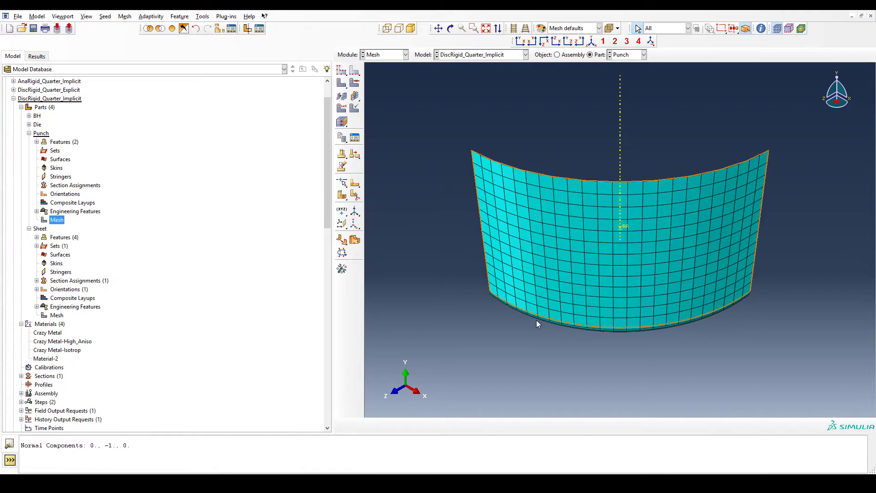
pyautogui.keyDown('ctrl'); pyautogui.keyDown('alt'); pyautogui.moveTo(538, 323); pyautogui.dragTo(564, 263); pyautogui.keyUp('alt'); pyautogui.keyUp('ctrl')
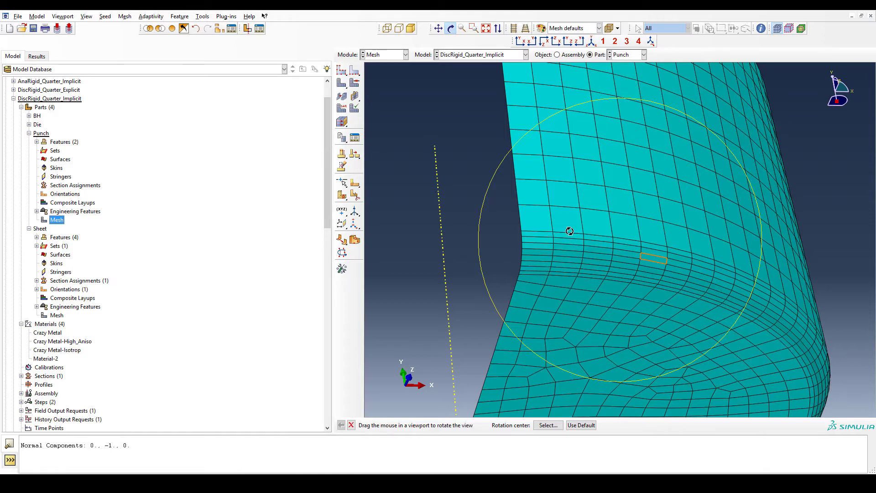
pyautogui.moveTo(639, 297); pyautogui.dragTo(637, 263)
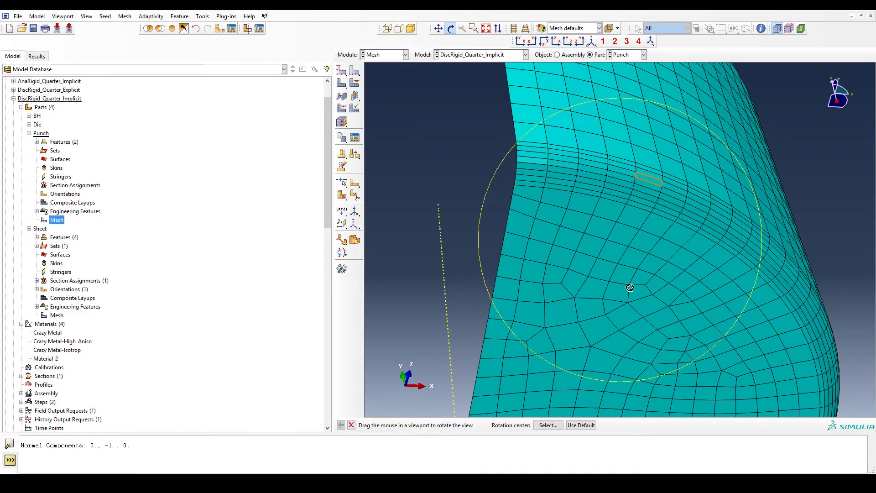
pyautogui.moveTo(586, 263); pyautogui.dragTo(605, 323)
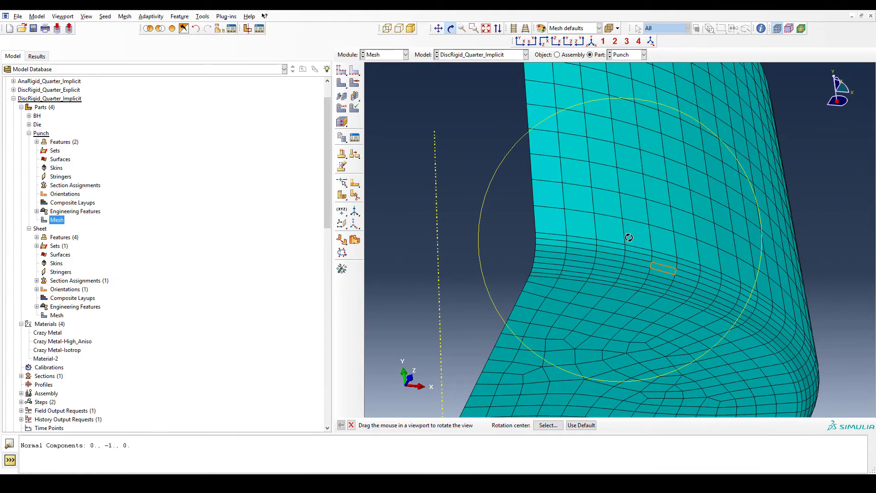
pyautogui.moveTo(637, 211); pyautogui.dragTo(649, 235)
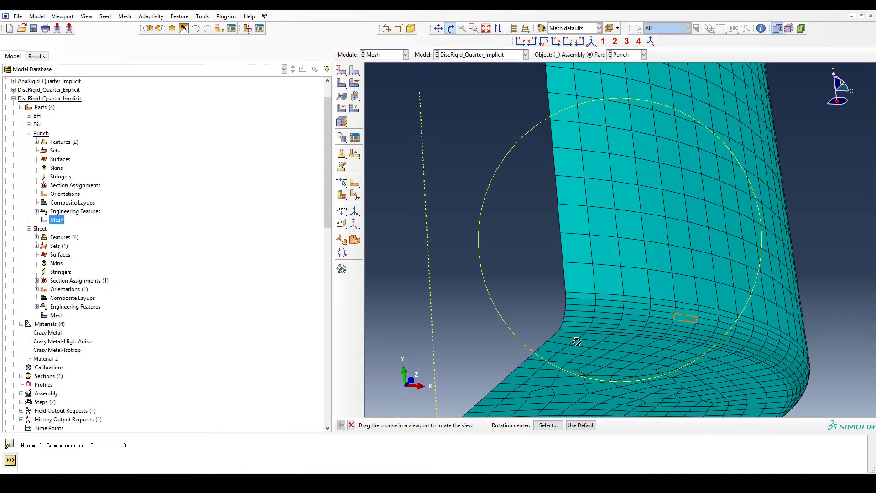
pyautogui.moveTo(636, 320)
pyautogui.mouseDown()
pyautogui.moveTo(627, 329)
pyautogui.moveTo(650, 272)
pyautogui.moveTo(603, 358)
pyautogui.moveTo(580, 336)
pyautogui.moveTo(607, 335)
pyautogui.moveTo(601, 311)
pyautogui.mouseUp()
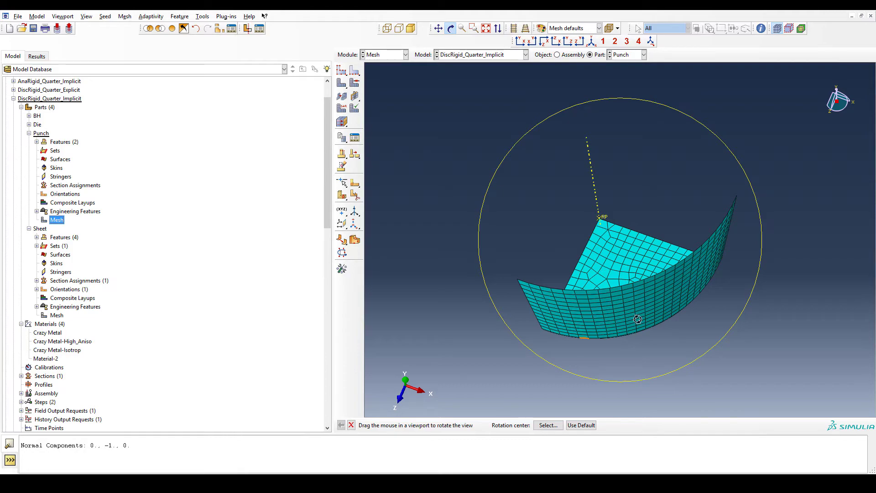
pyautogui.moveTo(637, 319)
pyautogui.mouseDown()
pyautogui.moveTo(653, 237)
pyautogui.moveTo(635, 309)
pyautogui.moveTo(628, 268)
pyautogui.mouseUp()
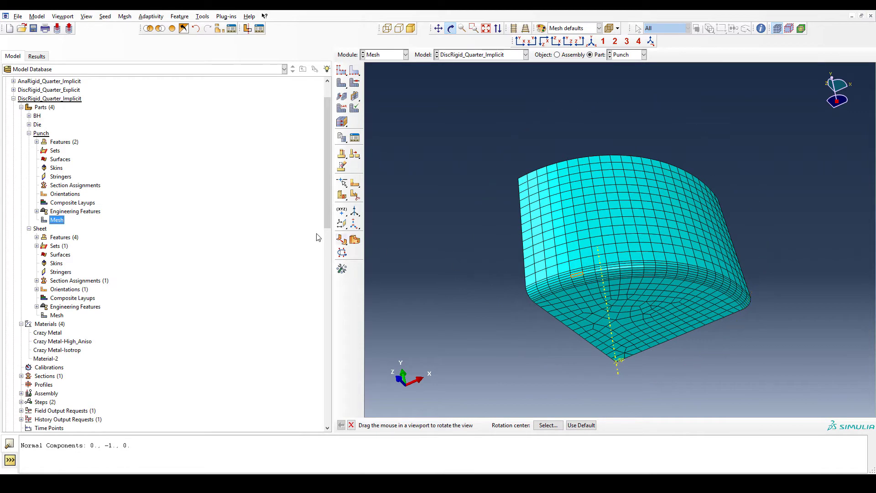
# - Open the Die part's mesh and inspect the elements around its fillet edge
pyautogui.click(29, 133)
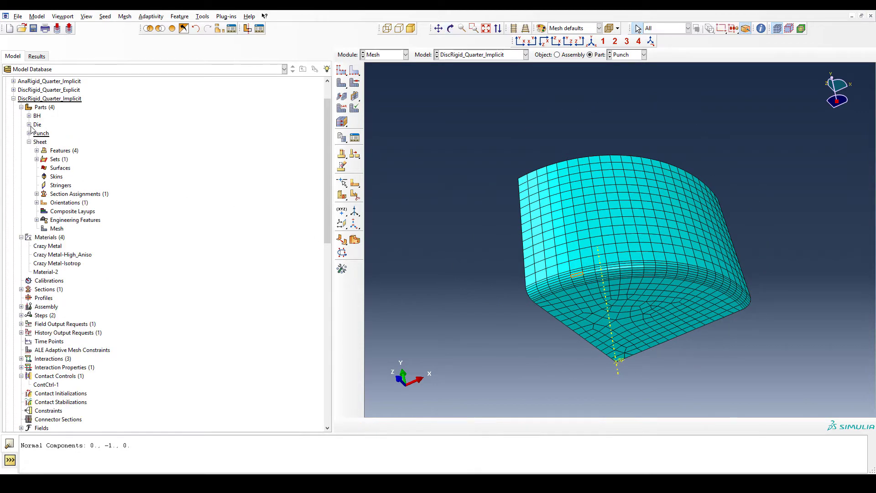
pyautogui.click(29, 125)
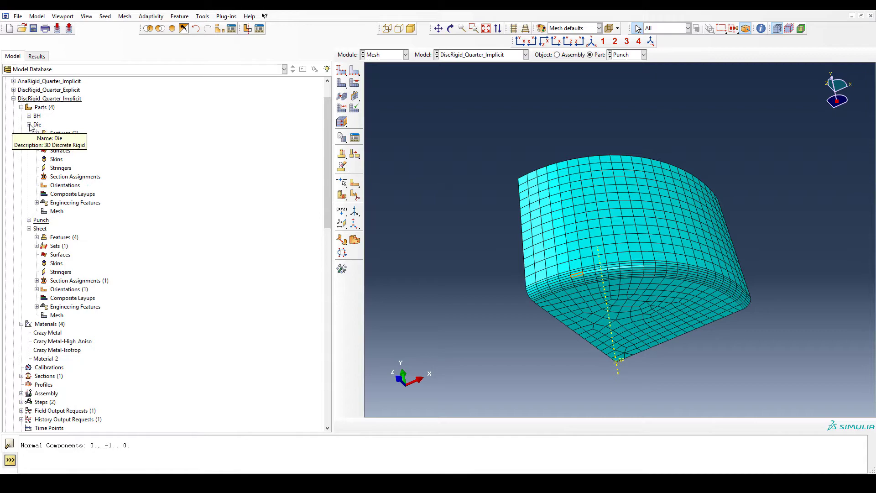
pyautogui.doubleClick(57, 211)
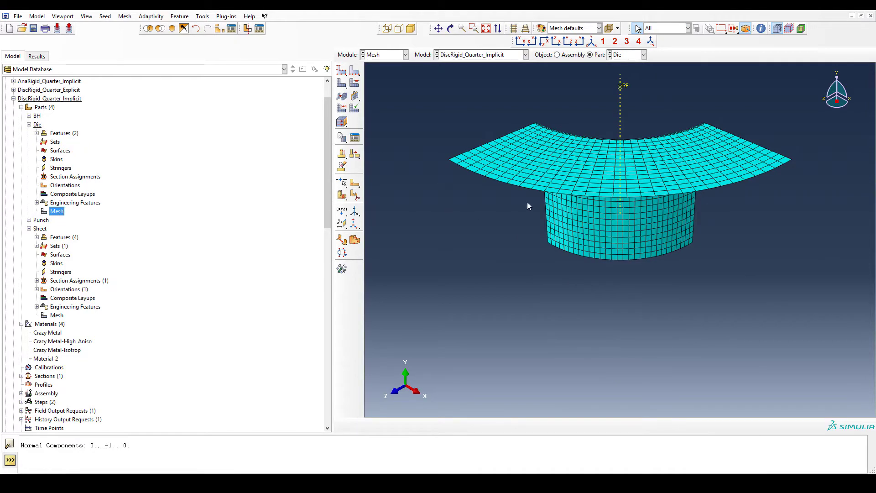
pyautogui.keyDown('ctrl'); pyautogui.keyDown('alt'); pyautogui.moveTo(528, 203); pyautogui.dragTo(561, 214); pyautogui.keyUp('alt'); pyautogui.keyUp('ctrl')
pyautogui.scroll(-4, 582, 184)
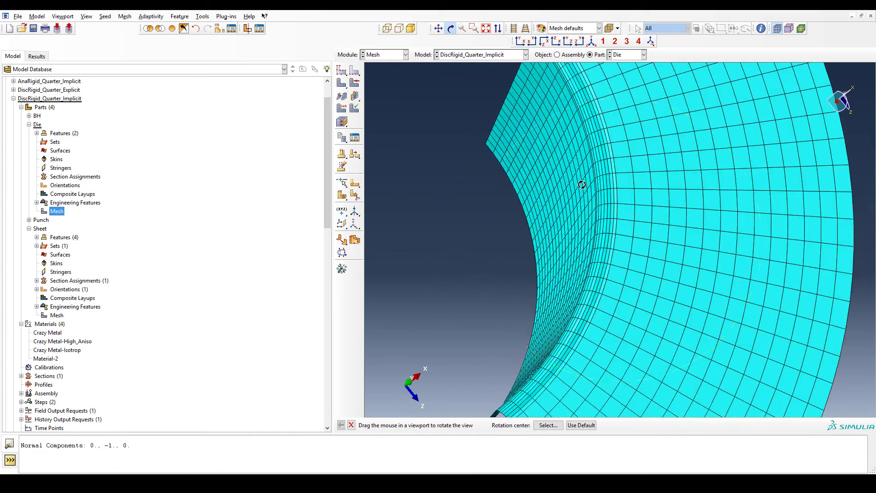
pyautogui.scroll(-2, 582, 184)
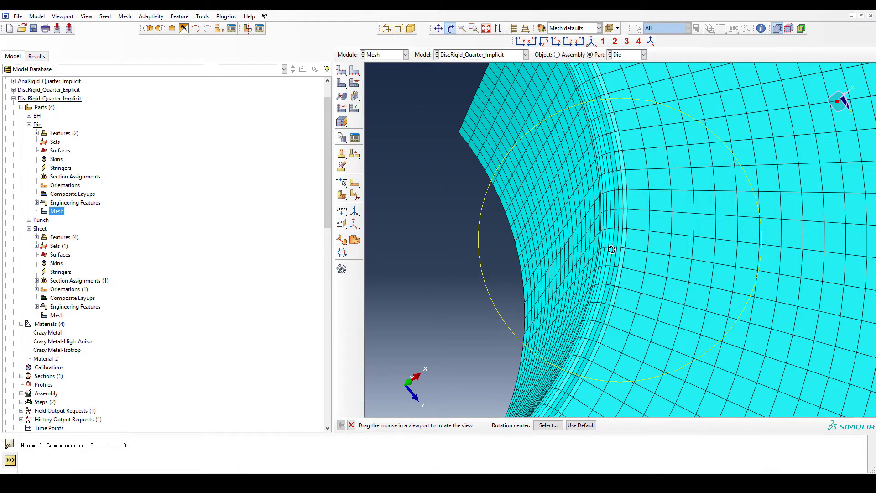
pyautogui.moveTo(612, 272); pyautogui.dragTo(745, 201)
pyautogui.scroll(-4, 701, 250)
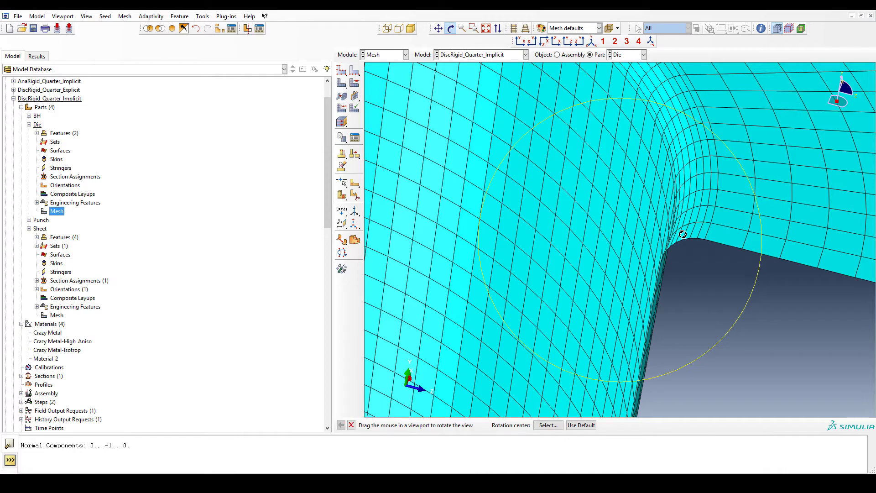
pyautogui.scroll(3, 682, 234)
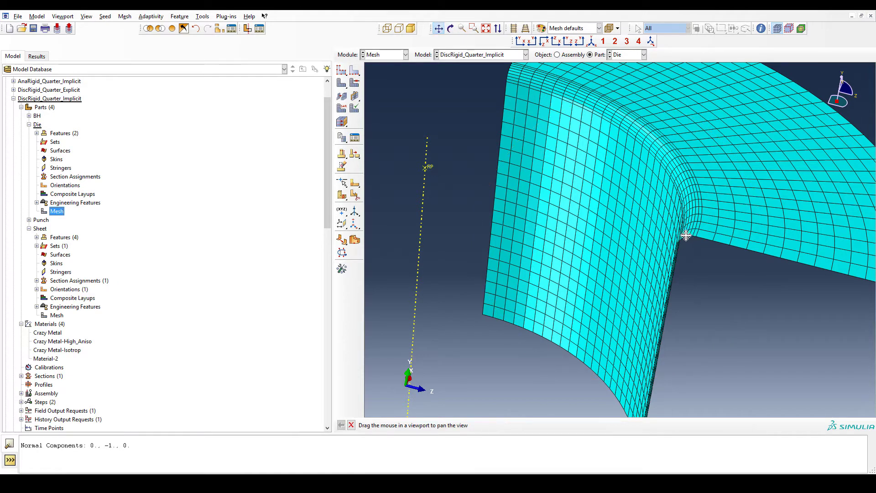
pyautogui.press('Escape')
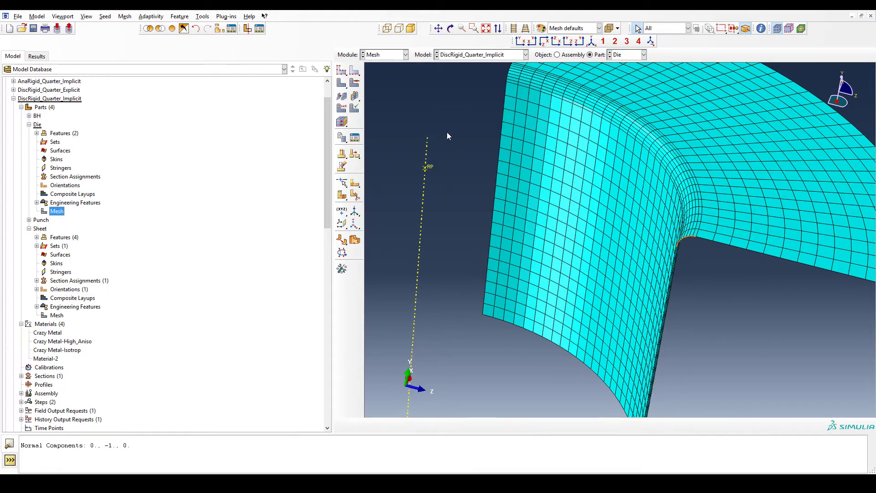
pyautogui.click(355, 70)
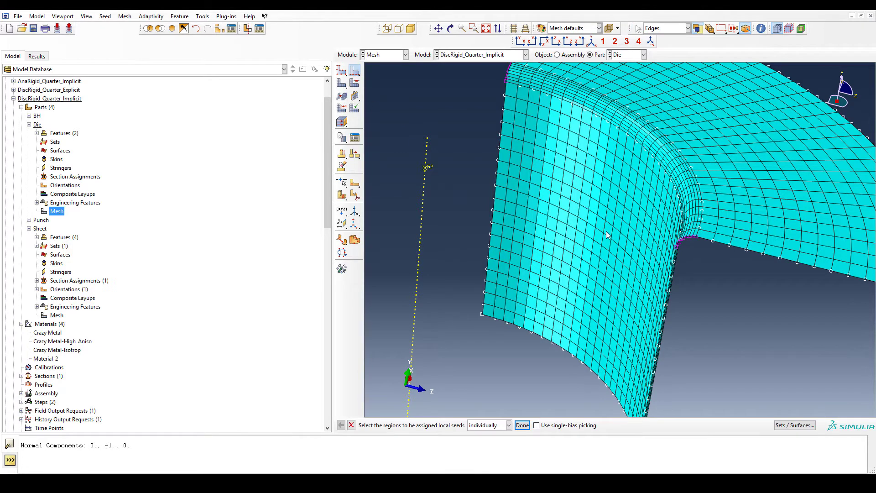
pyautogui.click(681, 243)
pyautogui.press('Escape')
# - Open the Sheet part's mesh and zoom in to examine its element density
pyautogui.scroll(2, 680, 243)
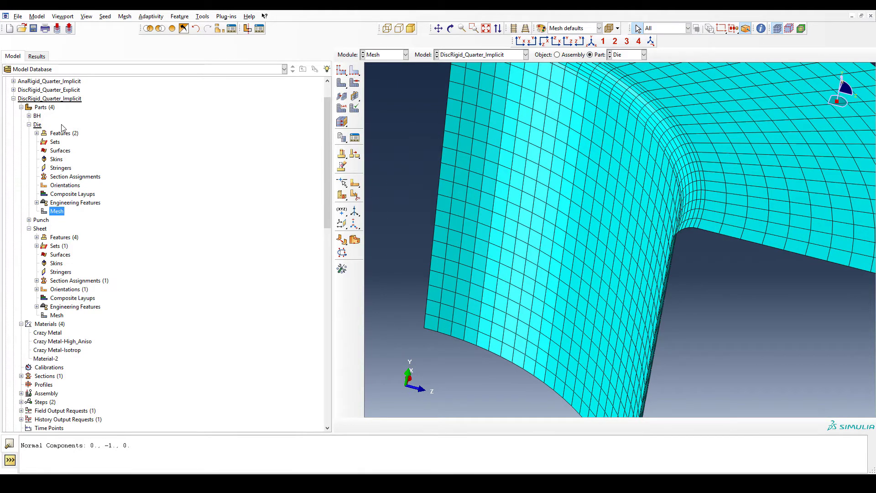
pyautogui.click(29, 124)
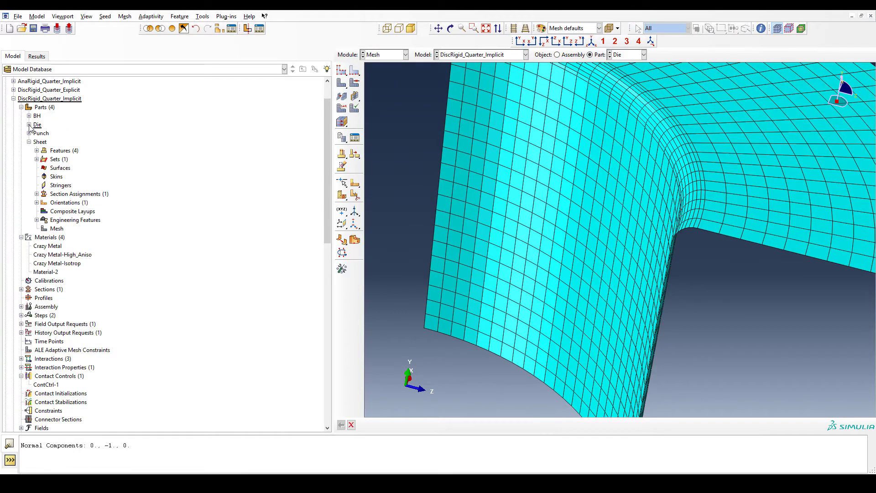
pyautogui.doubleClick(56, 228)
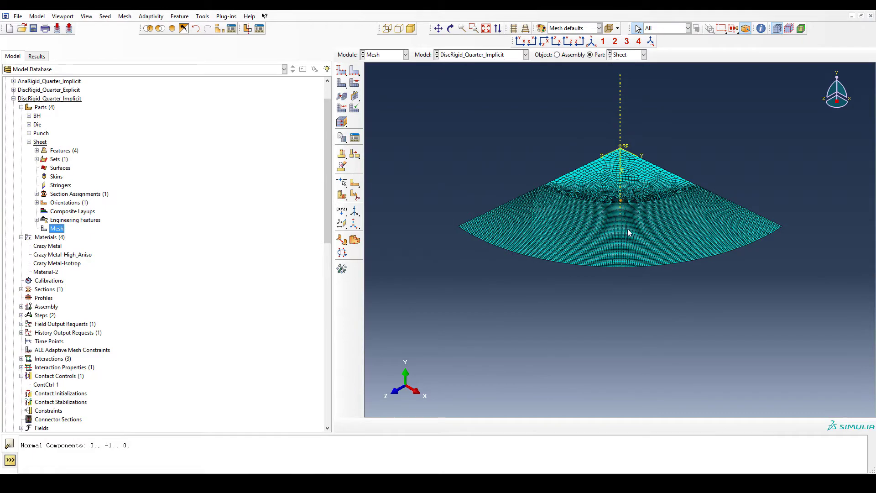
pyautogui.scroll(3, 628, 229)
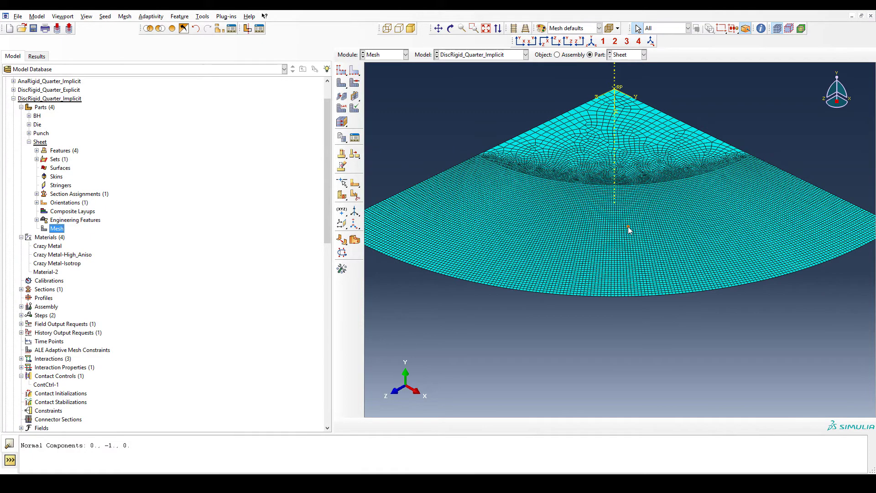
pyautogui.scroll(-2, 628, 229)
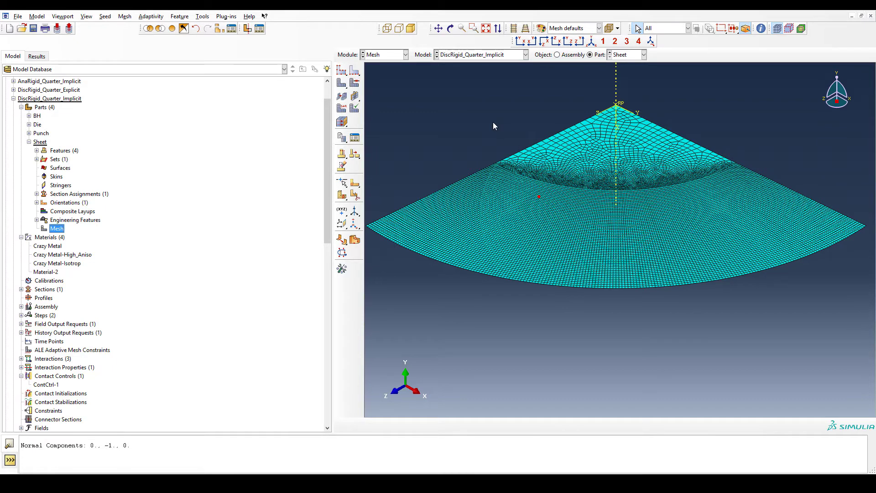
# - Inspect the mesh controls assigned to the sheet's outer region twice, closing the dialog each time without changes
pyautogui.click(355, 82)
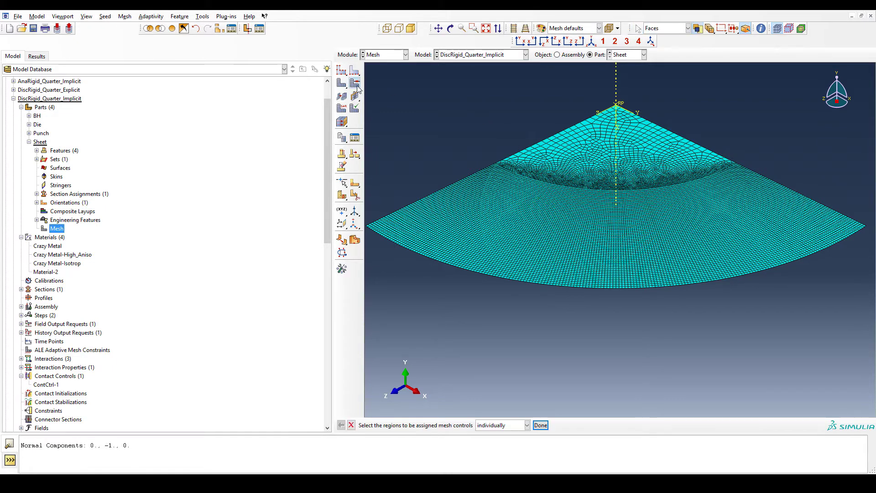
pyautogui.click(504, 197)
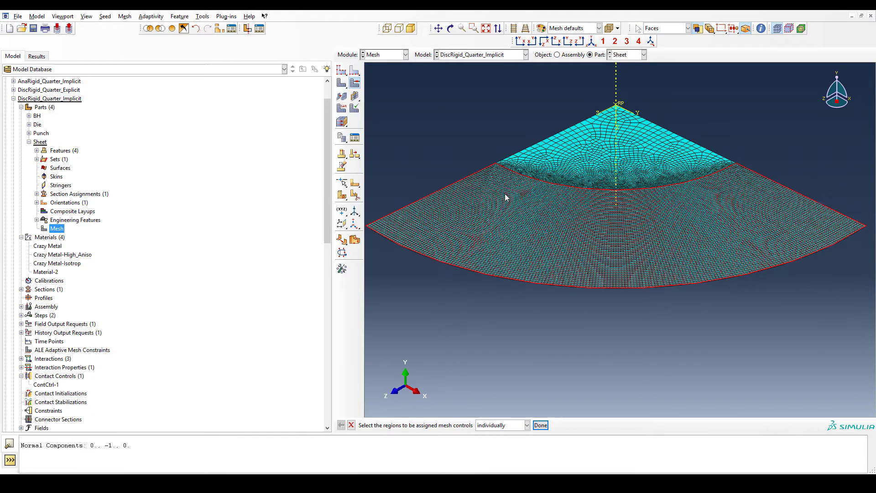
pyautogui.middleClick(435, 159)
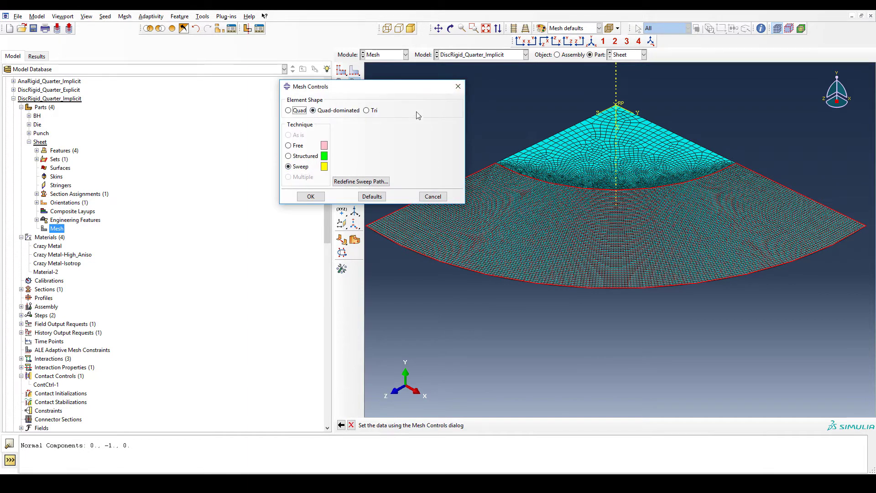
pyautogui.click(457, 87)
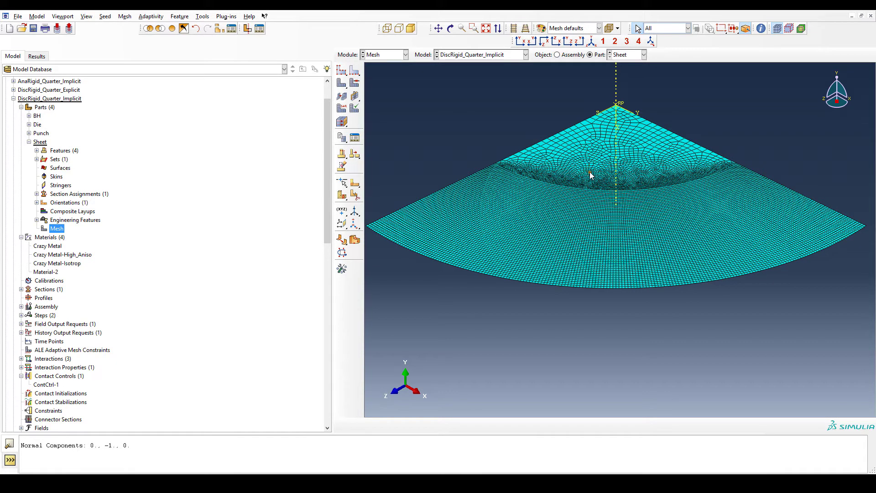
pyautogui.click(624, 162)
pyautogui.click(354, 83)
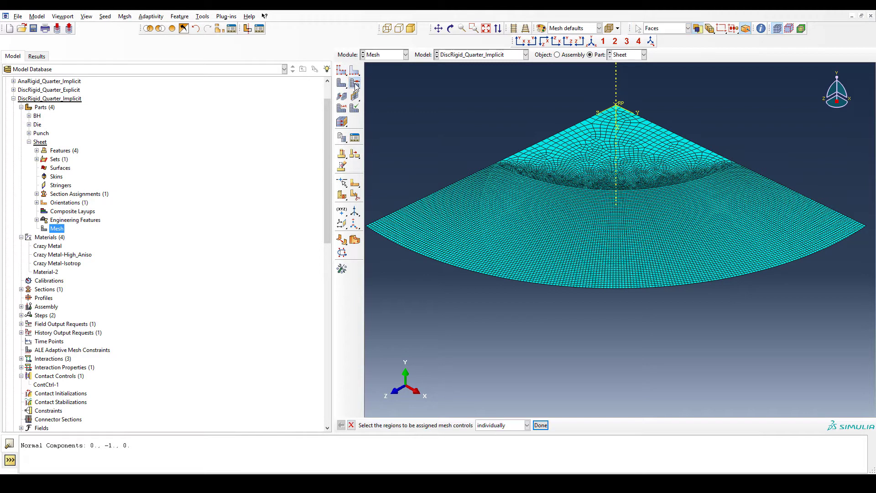
pyautogui.click(486, 207)
pyautogui.middleClick(450, 144)
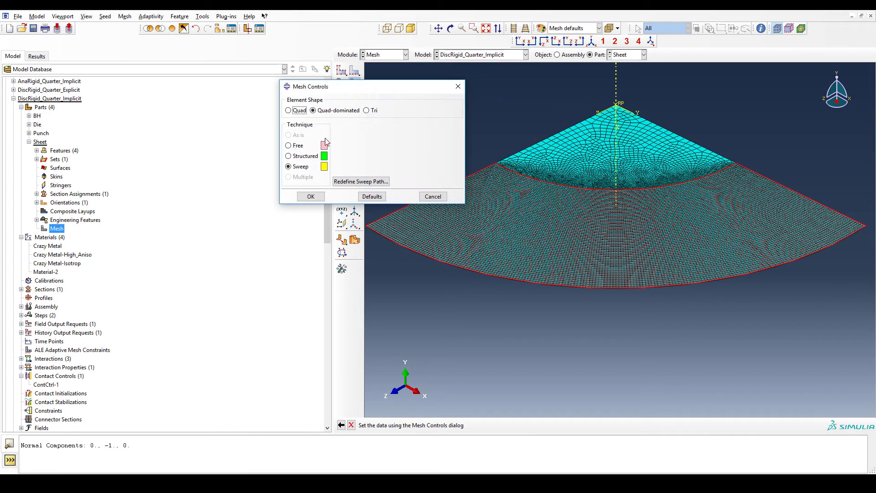
pyautogui.click(458, 86)
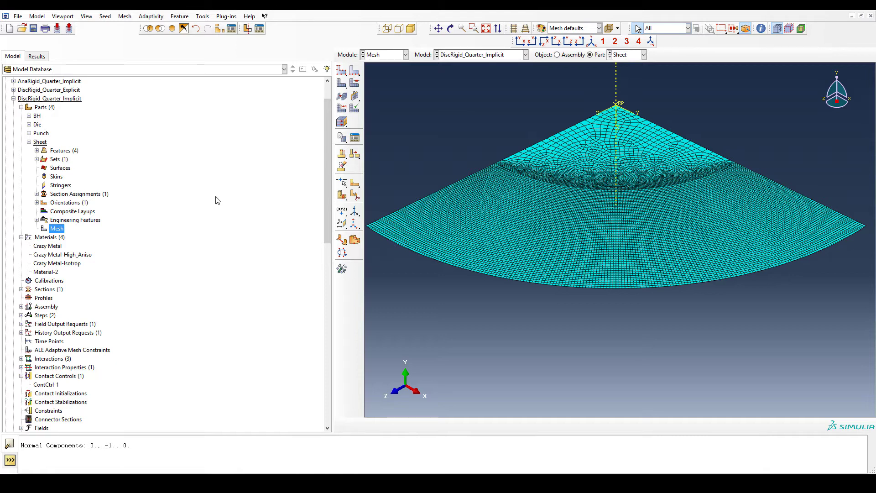
# - Expand the sheet's orientations and query the element face normal of an element on the sheet mesh
pyautogui.click(37, 203)
pyautogui.moveTo(63, 216)
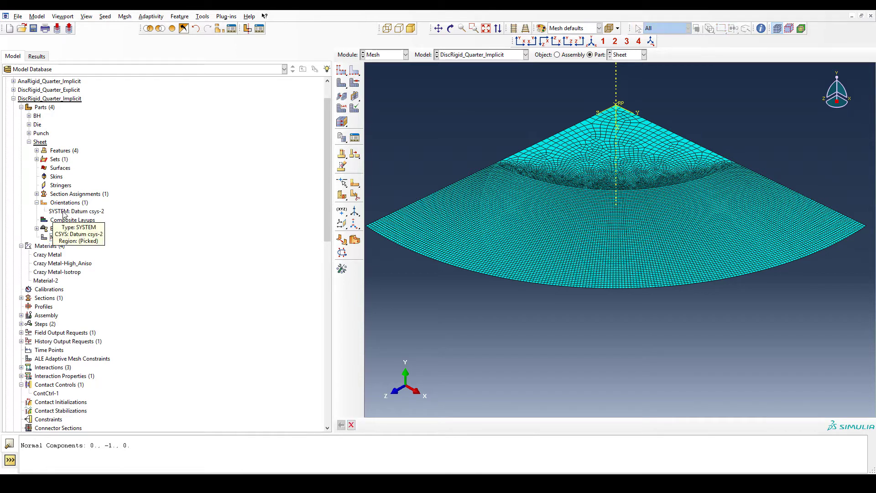
pyautogui.click(761, 28)
pyautogui.moveTo(168, 158); pyautogui.dragTo(143, 201)
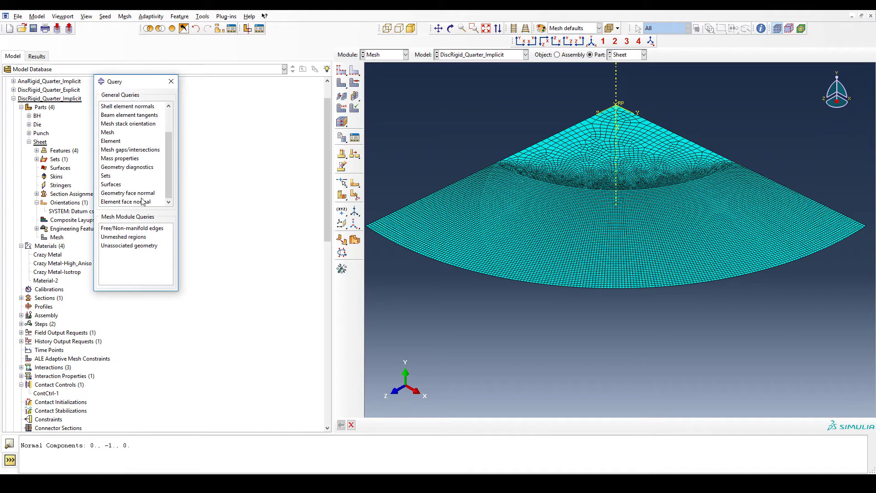
pyautogui.click(141, 202)
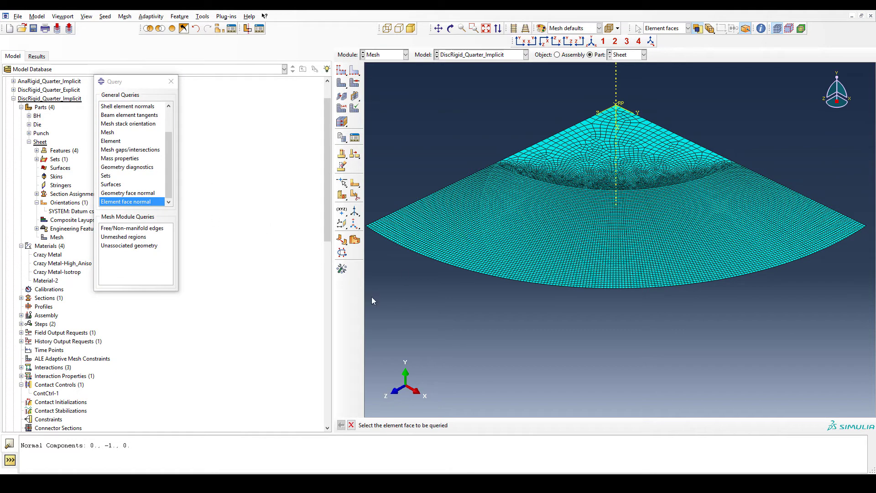
pyautogui.click(528, 238)
pyautogui.click(169, 87)
# - Open the sheet's Datum csys-2 material orientation to review it, then cancel and collapse orientations
pyautogui.doubleClick(73, 211)
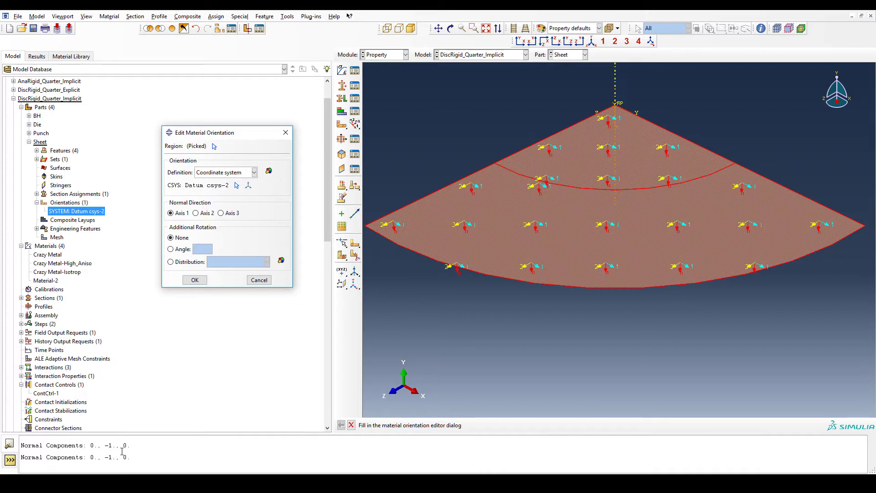
pyautogui.click(259, 279)
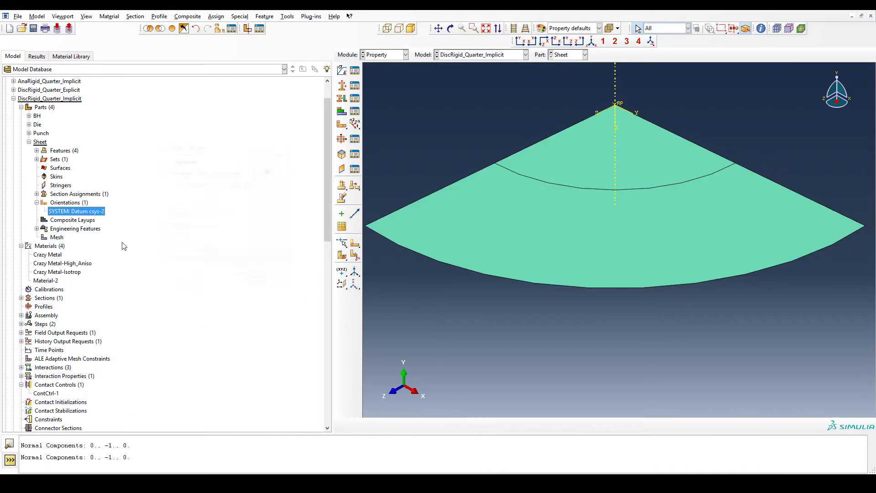
pyautogui.click(36, 202)
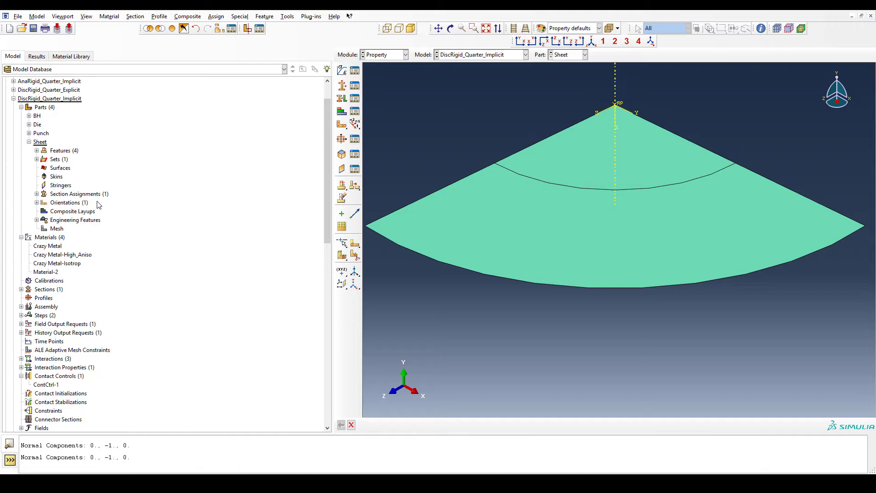
# - Review the Crazy Metal material's elastic, plastic and potential suboption data, closing without saving changes
pyautogui.click(55, 247)
pyautogui.doubleClick(56, 246)
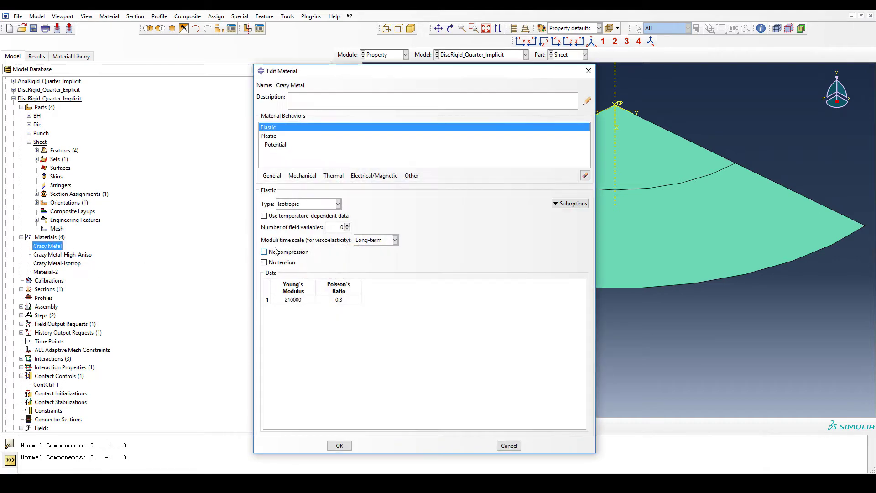
pyautogui.click(278, 136)
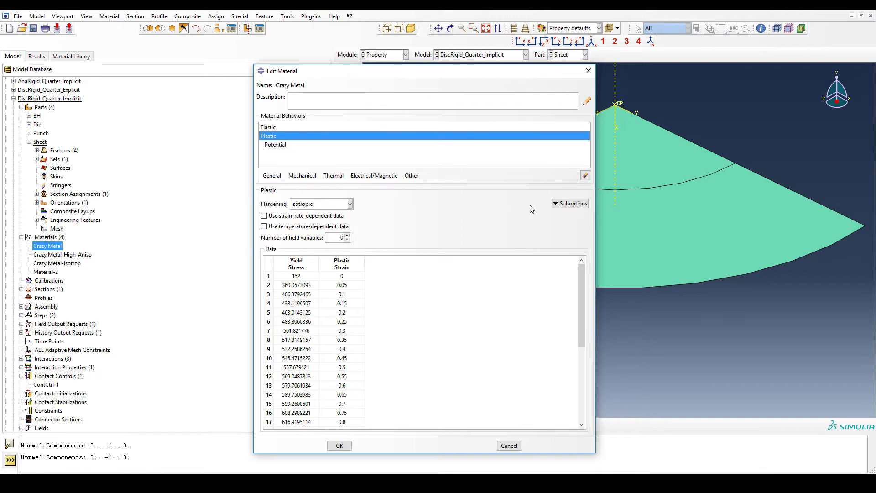
pyautogui.click(569, 203)
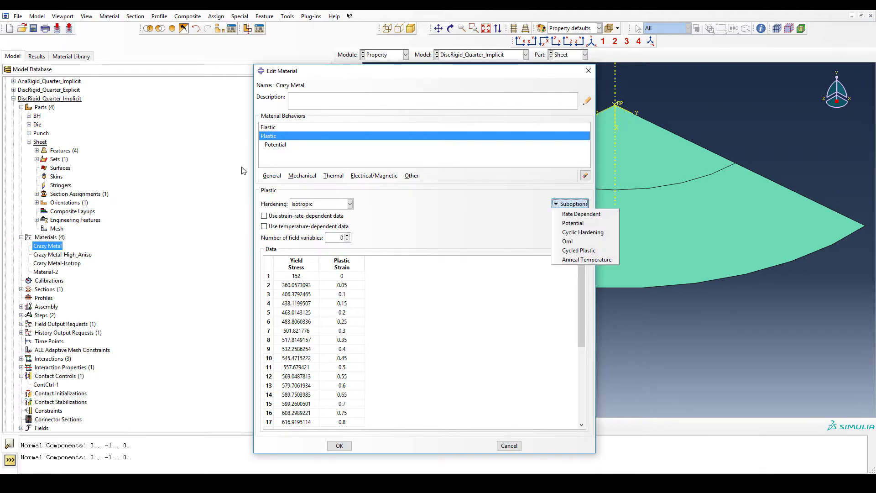
pyautogui.click(281, 145)
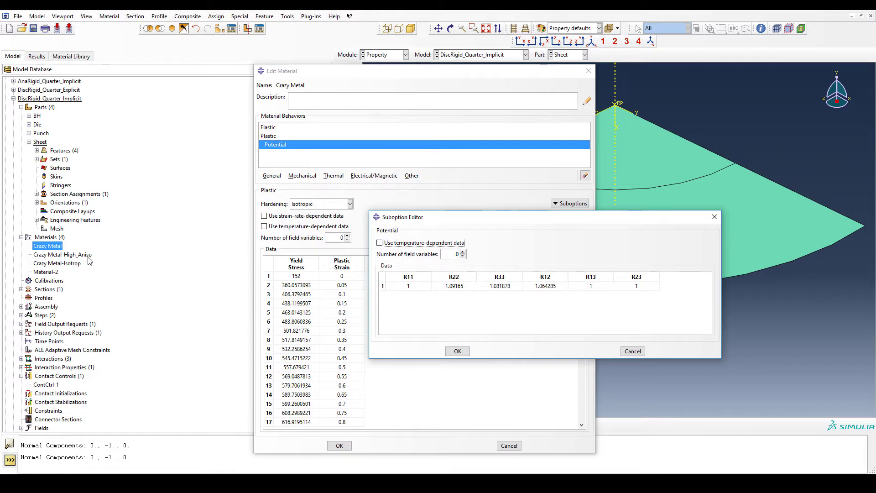
pyautogui.click(632, 351)
pyautogui.click(509, 446)
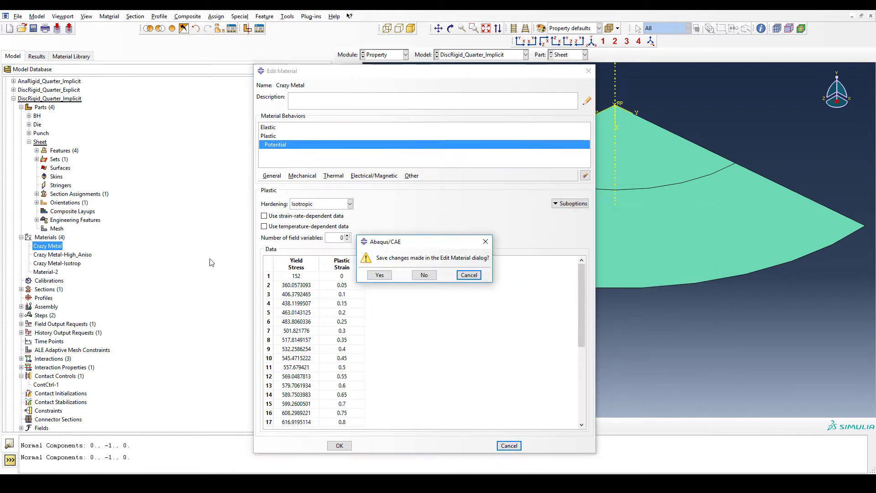
pyautogui.click(424, 275)
# - Review the Crazy Metal-High_Aniso material's plastic potential ratios, closing without saving changes
pyautogui.doubleClick(80, 256)
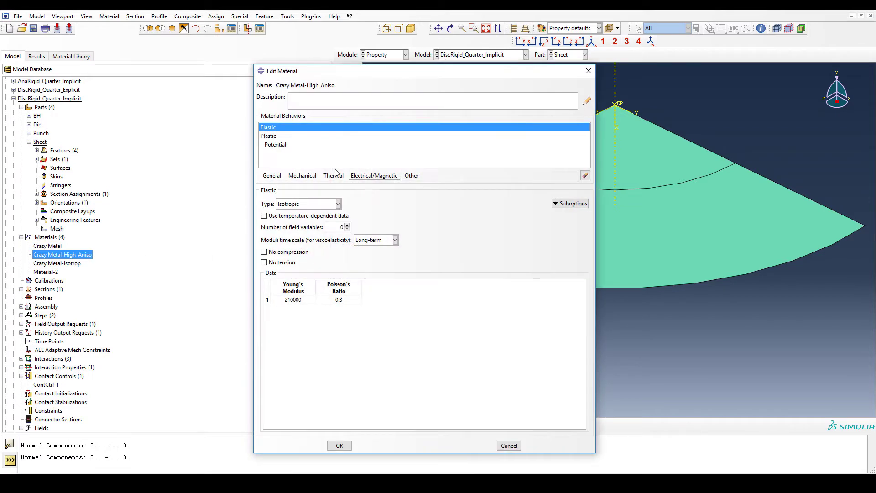
pyautogui.click(294, 145)
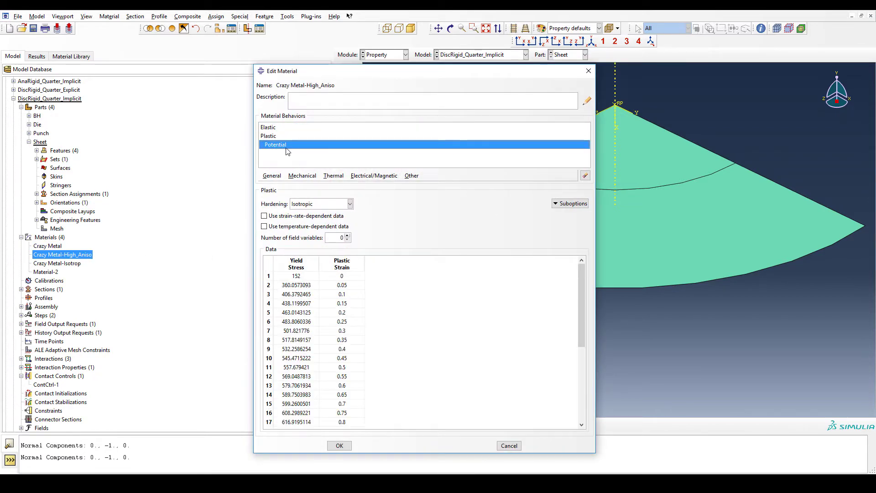
pyautogui.doubleClick(289, 144)
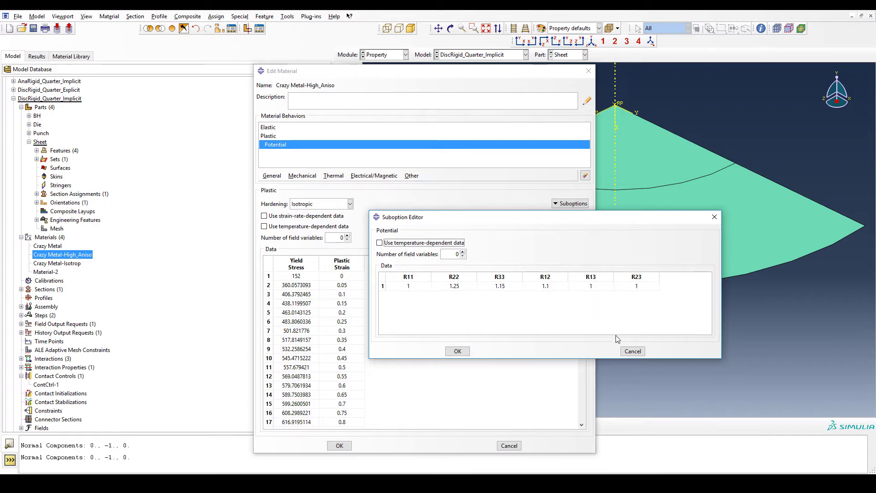
pyautogui.click(633, 351)
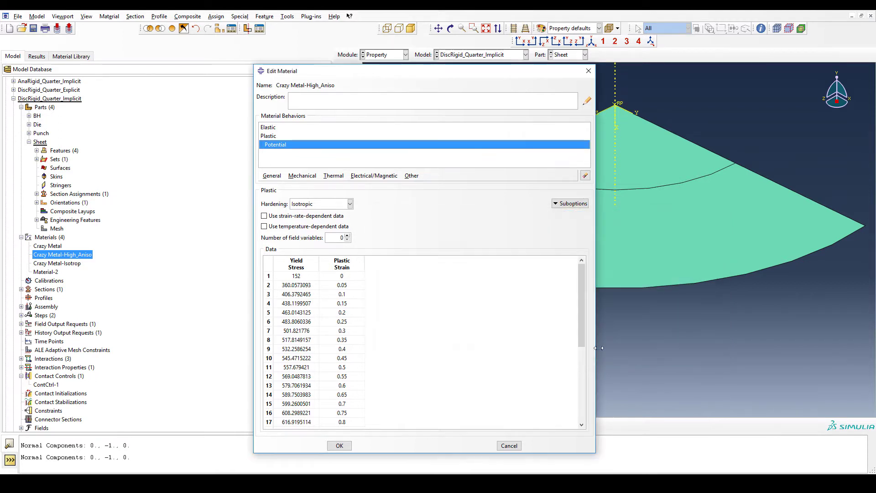
pyautogui.click(509, 446)
pyautogui.click(423, 275)
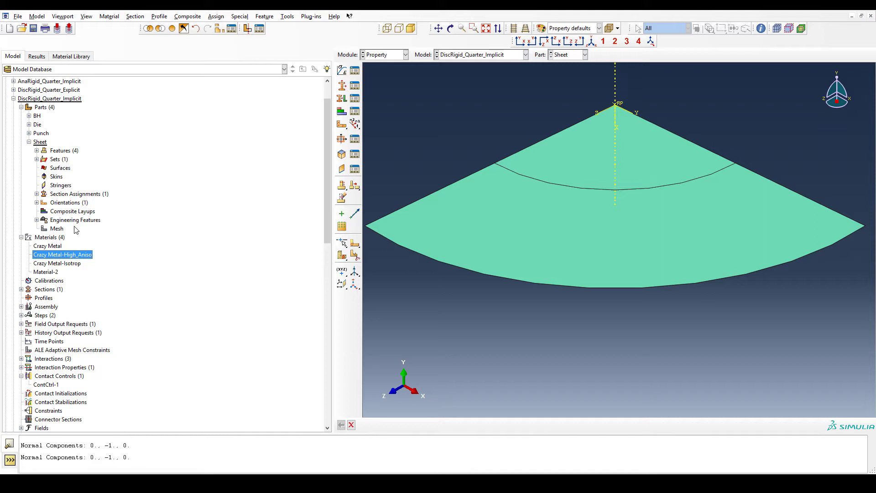
# - Open Section-1 to review its shell thickness and assigned material, then cancel
pyautogui.click(21, 289)
pyautogui.doubleClick(44, 298)
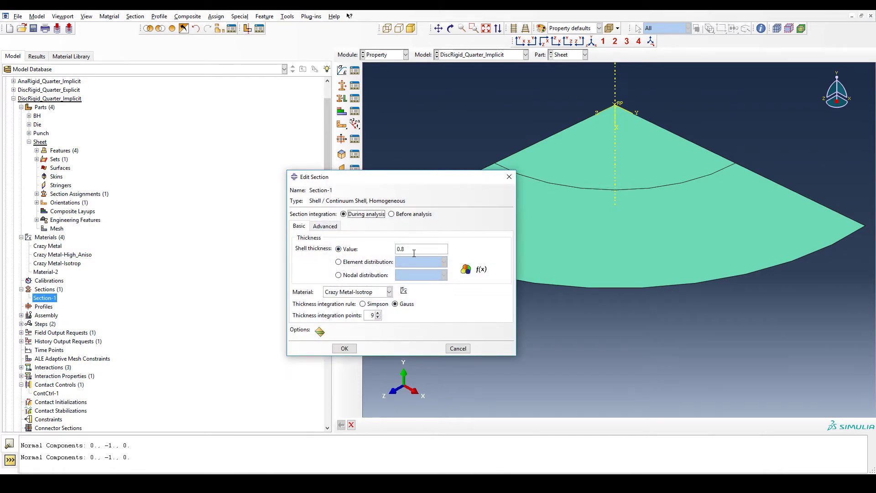
pyautogui.click(458, 348)
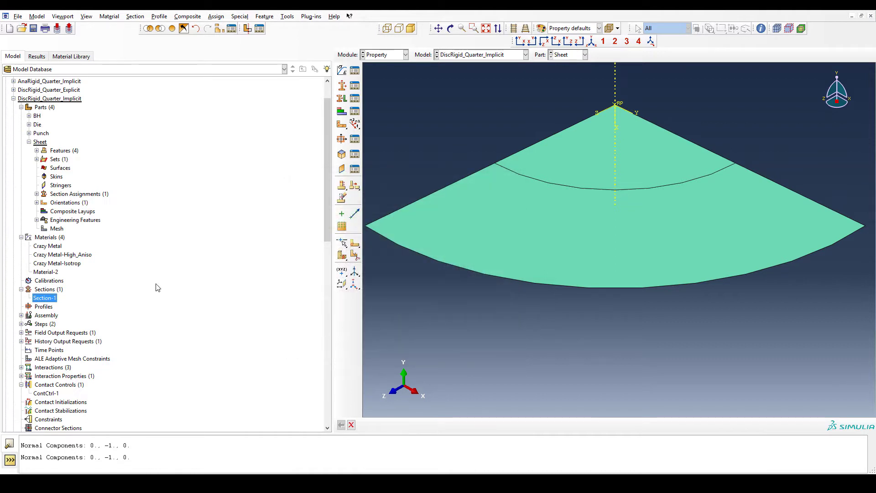
# - Review the Punch2Sheet and BH2Sheet contact interaction settings, cancelling each dialog
pyautogui.scroll(-3, 155, 286)
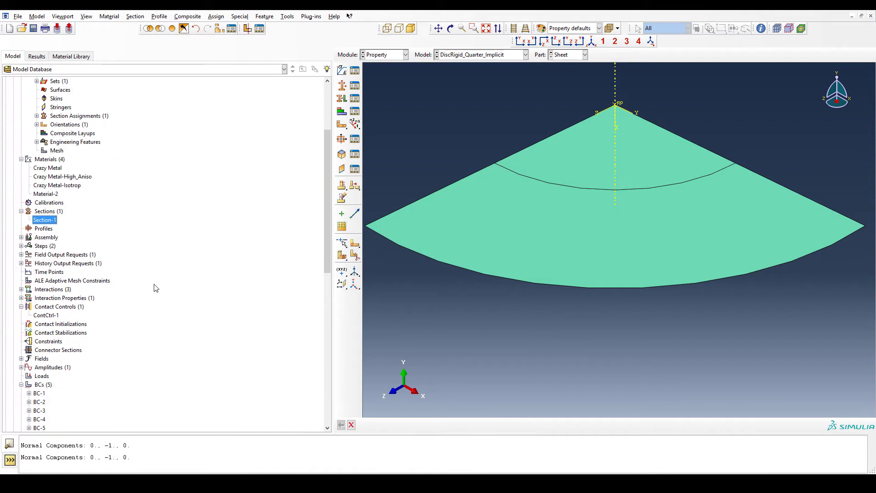
pyautogui.click(21, 289)
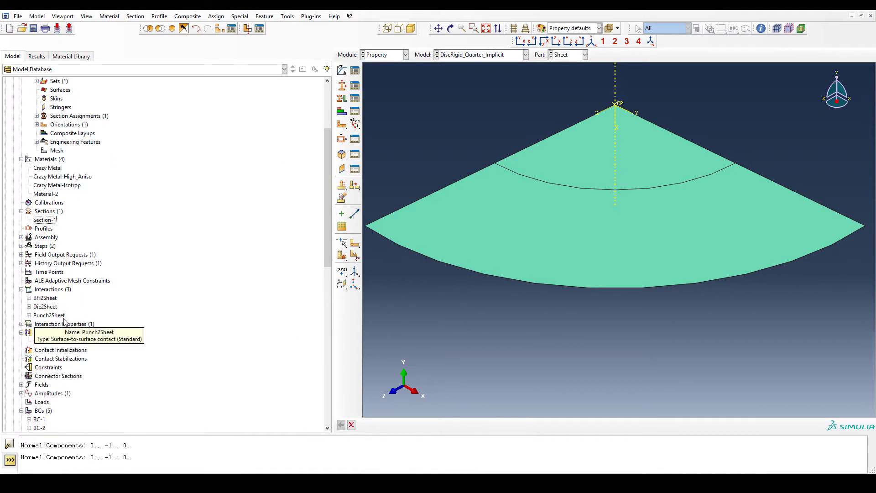
pyautogui.doubleClick(49, 315)
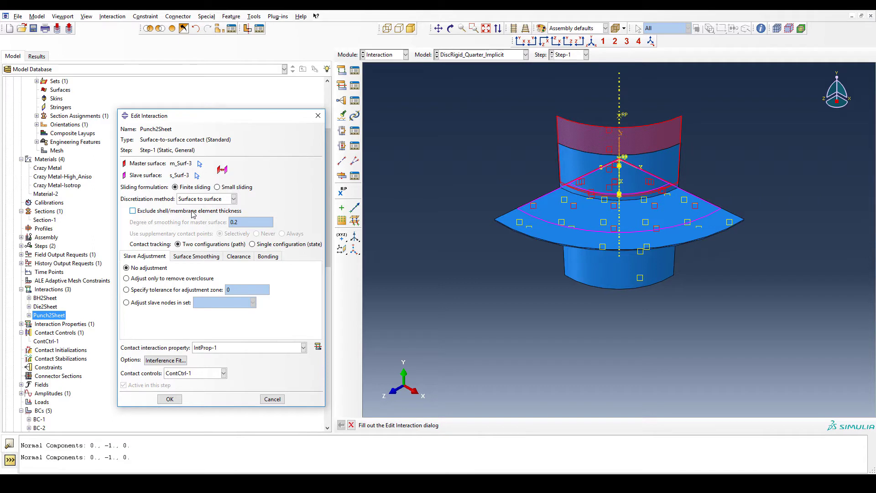
pyautogui.click(272, 398)
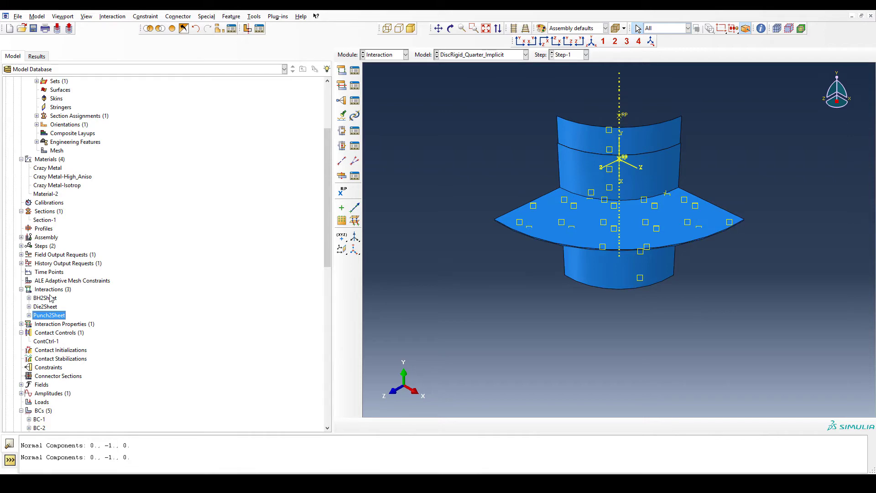
pyautogui.doubleClick(49, 299)
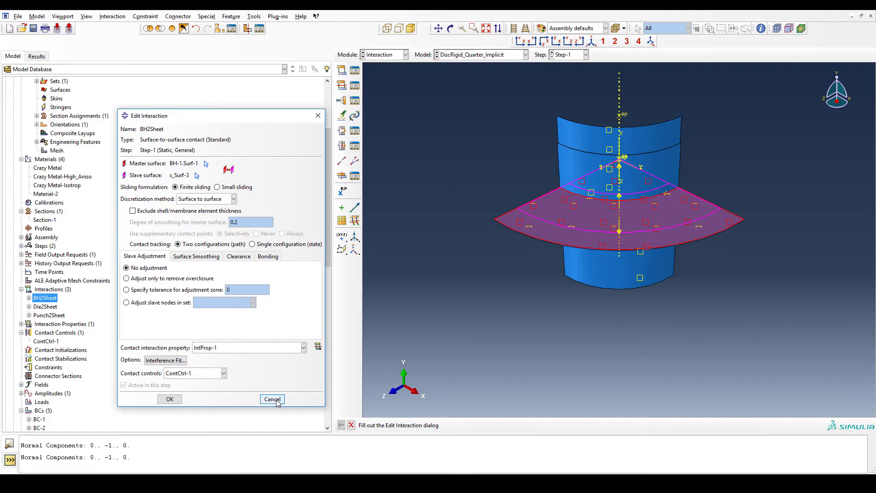
pyautogui.click(272, 399)
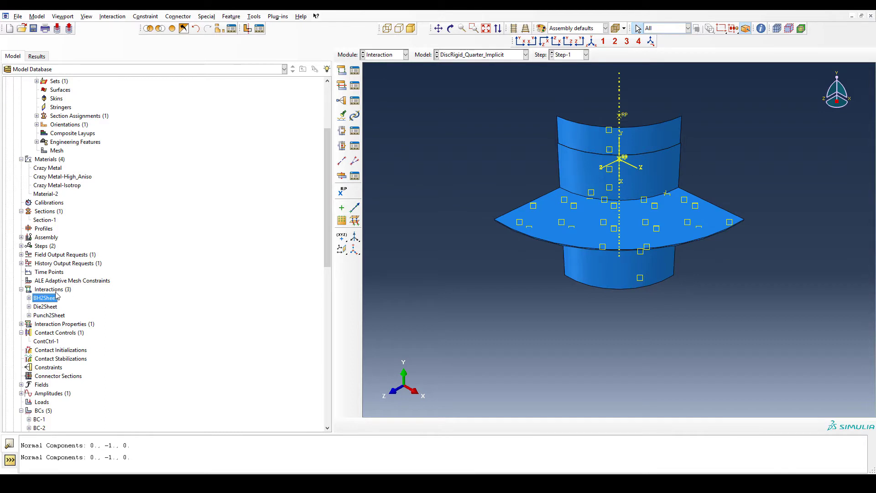
# - Expand the steps and interaction properties and open the IntProp-1 contact property to review its options
pyautogui.doubleClick(21, 246)
pyautogui.click(21, 246)
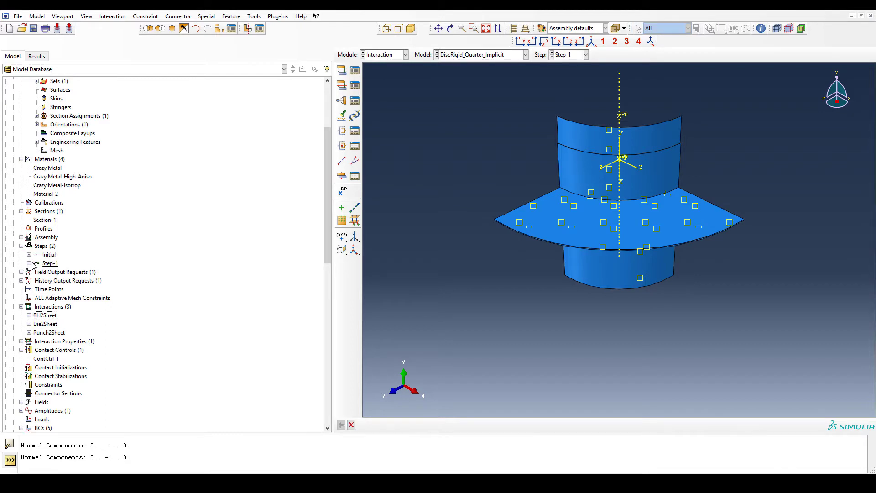
pyautogui.moveTo(51, 267)
pyautogui.scroll(-3, 103, 259)
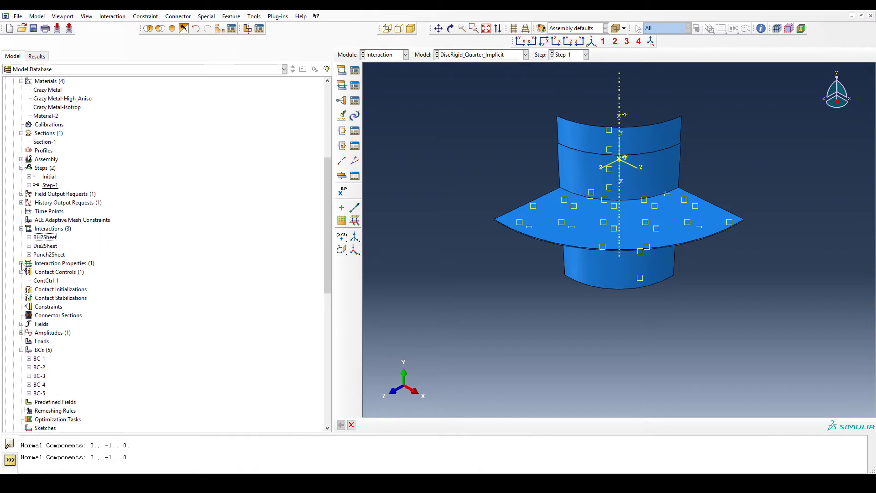
pyautogui.click(21, 263)
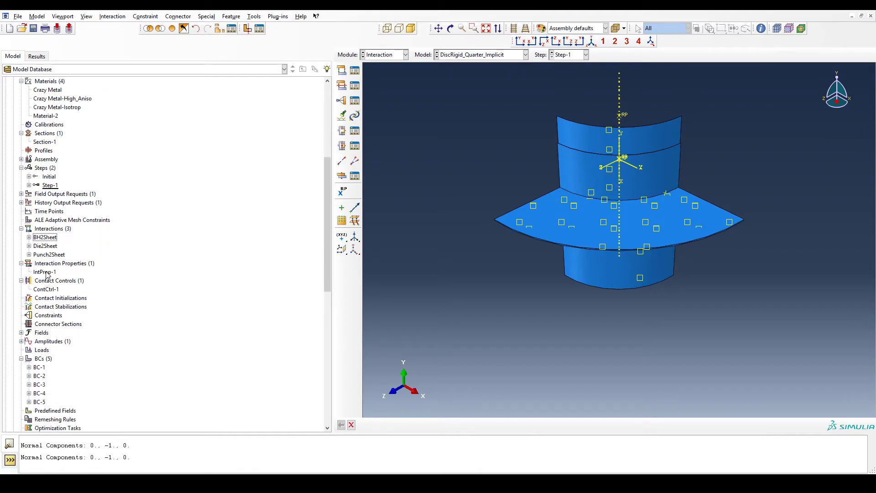
pyautogui.doubleClick(45, 272)
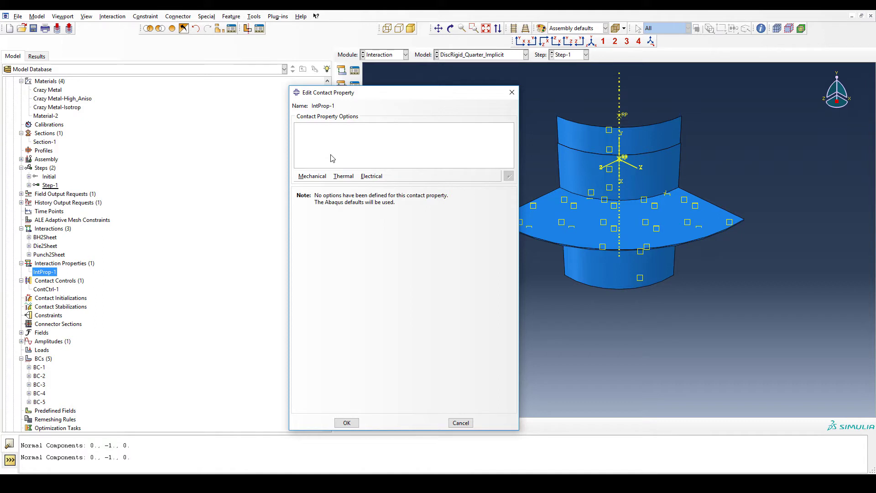
# - Close the contact property and review the ContCtrl-1 contact control stabilization settings, cancelling the dialog
pyautogui.click(512, 94)
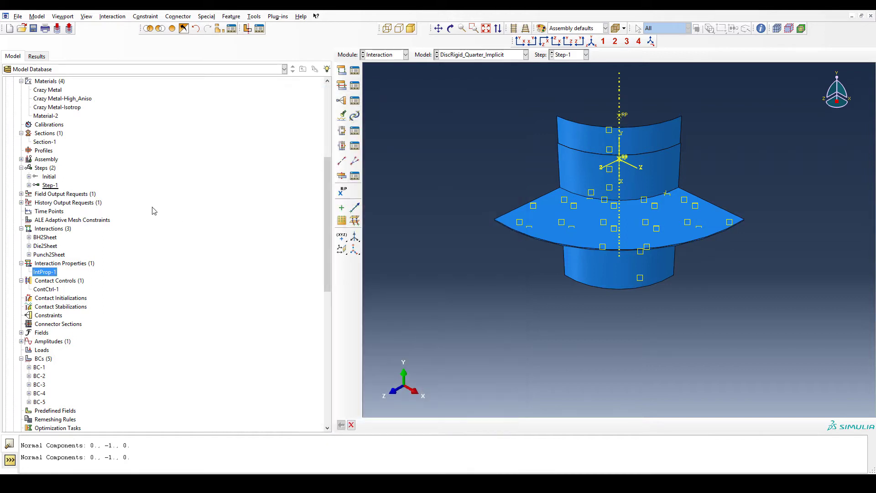
pyautogui.doubleClick(52, 289)
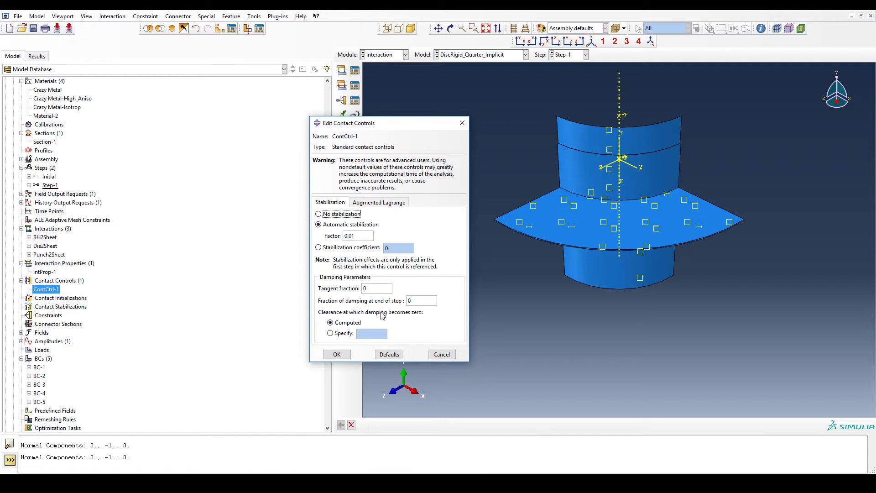
pyautogui.click(431, 352)
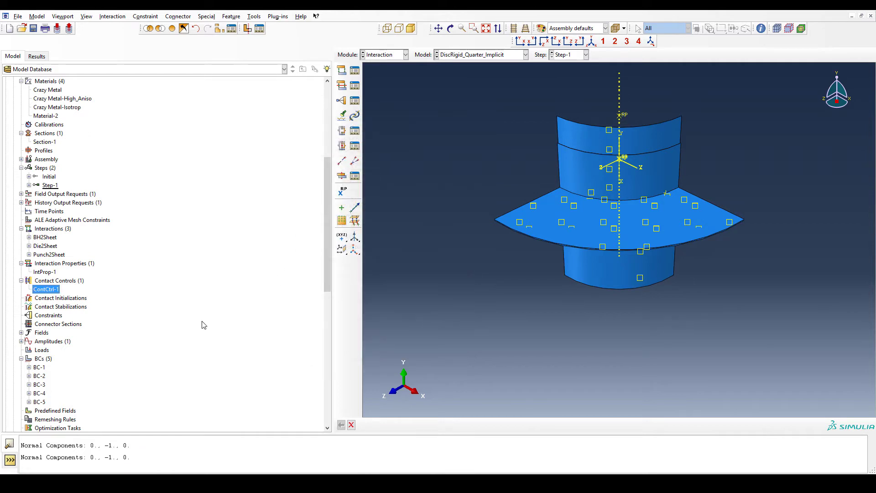
# - Expand the amplitudes and review the BC-1 and BC-2 symmetry boundary conditions, cancelling each dialog
pyautogui.scroll(-4, 135, 328)
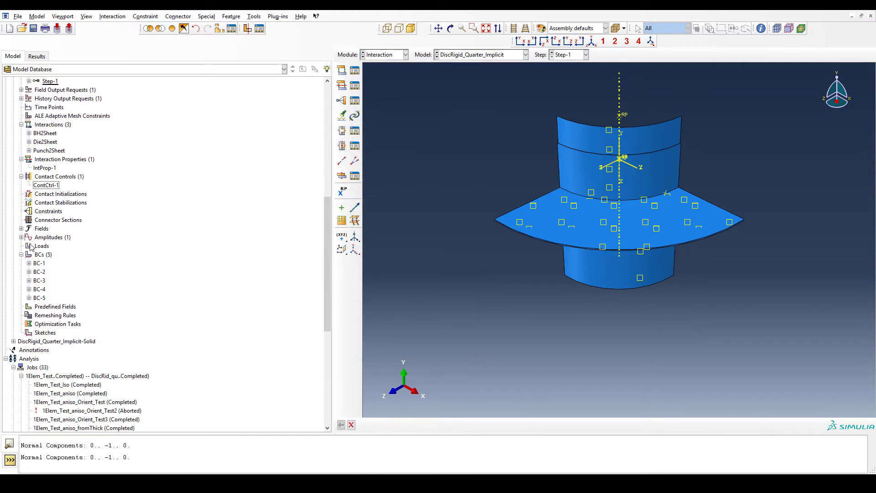
pyautogui.click(22, 237)
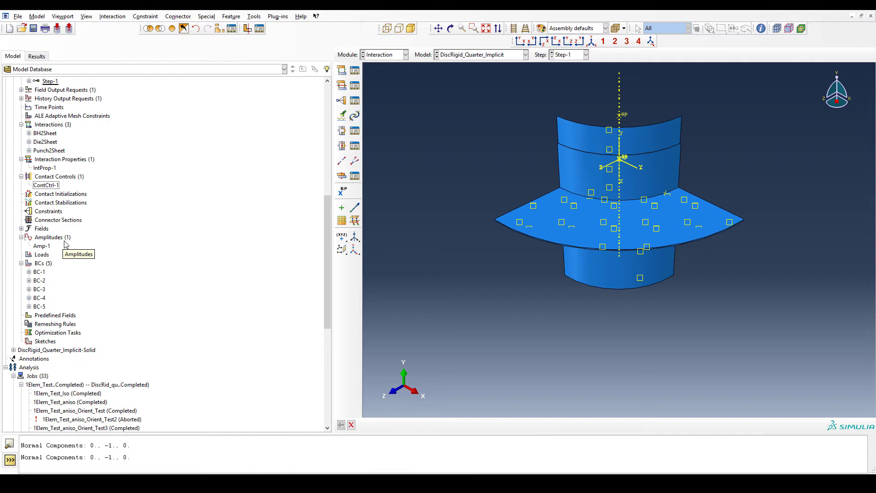
pyautogui.click(42, 271)
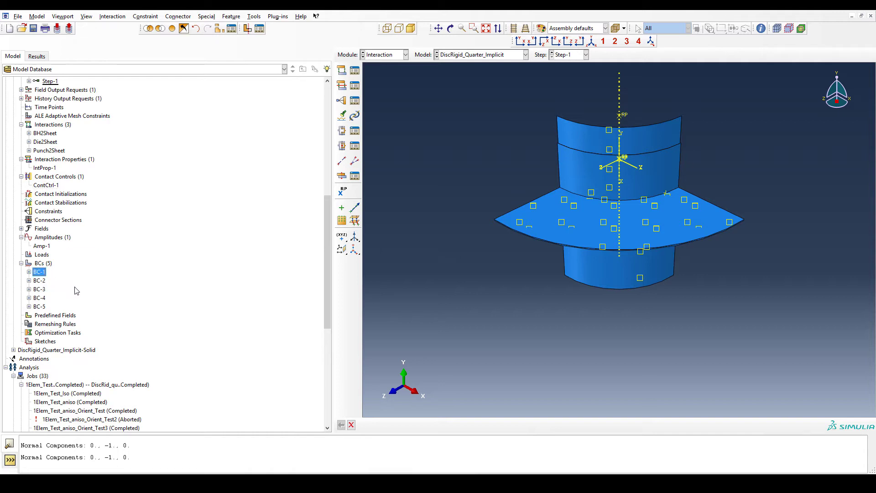
pyautogui.doubleClick(40, 273)
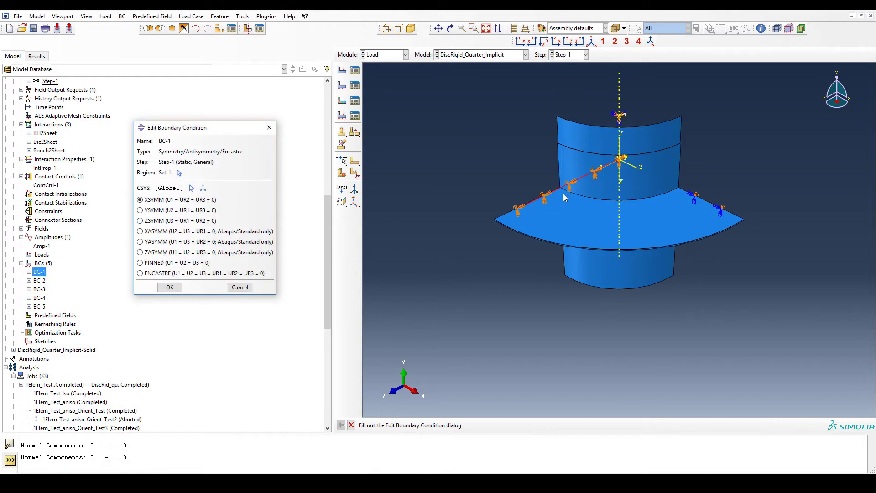
pyautogui.click(233, 287)
pyautogui.doubleClick(40, 280)
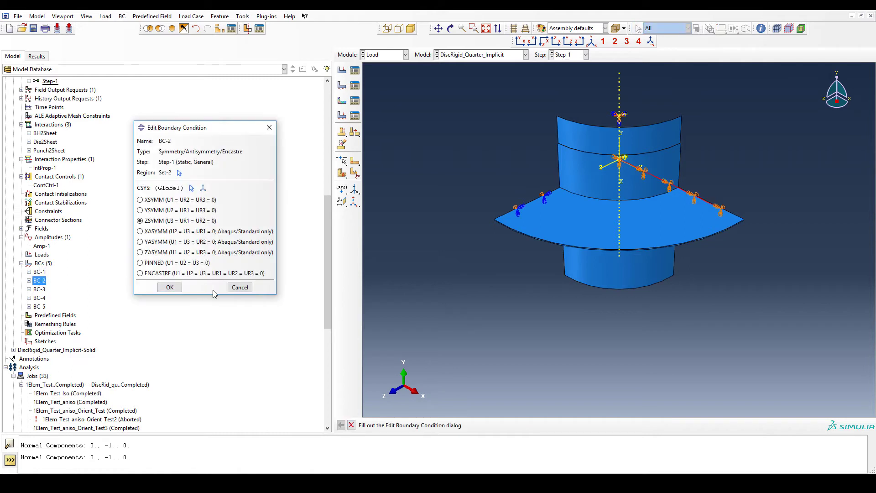
pyautogui.click(238, 288)
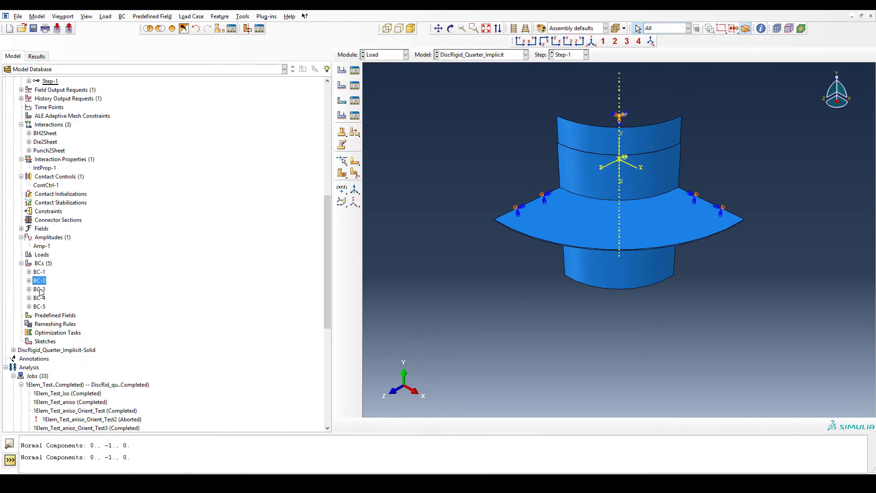
# - Review the BC-4 encastre and BC-5 velocity boundary conditions, closing each dialog without changes
pyautogui.doubleClick(39, 272)
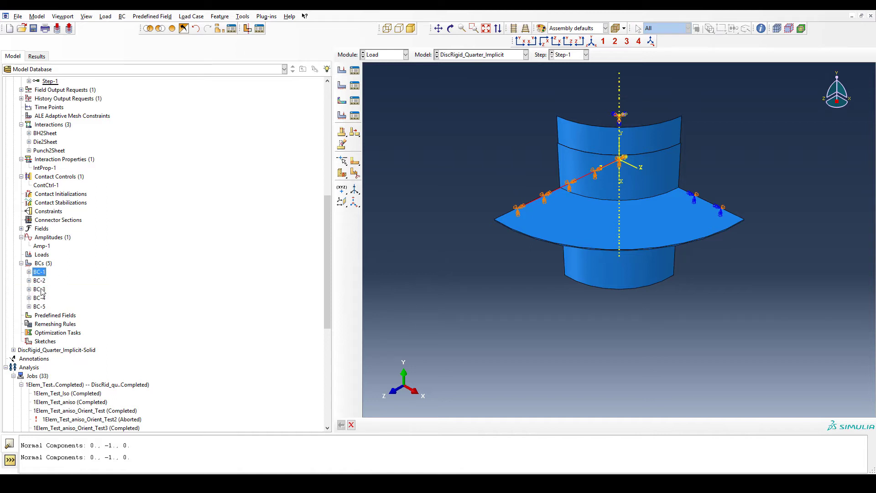
pyautogui.doubleClick(44, 298)
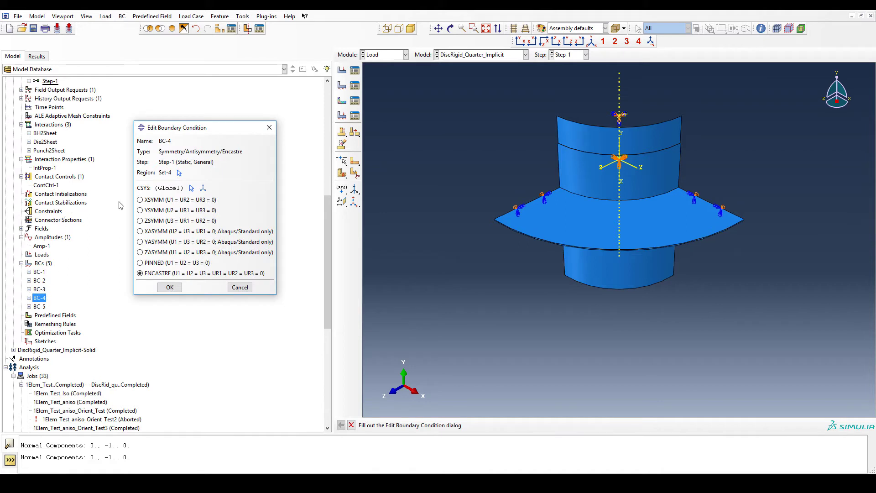
pyautogui.click(269, 128)
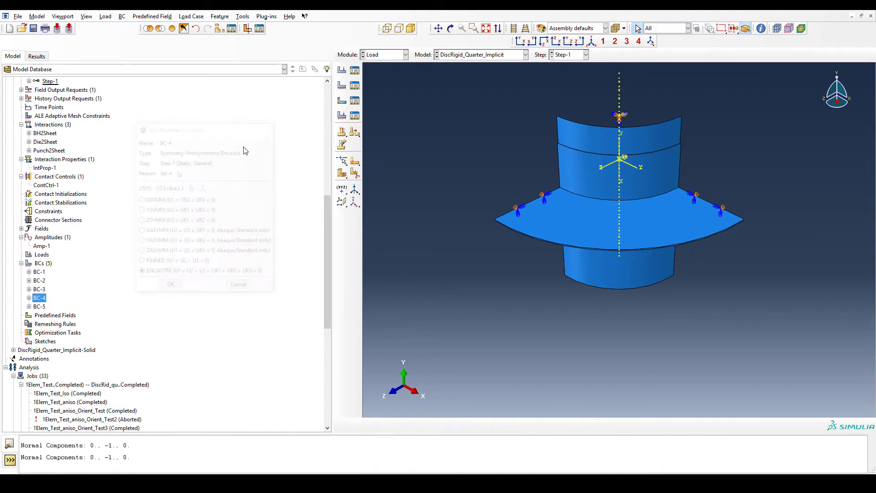
pyautogui.doubleClick(40, 306)
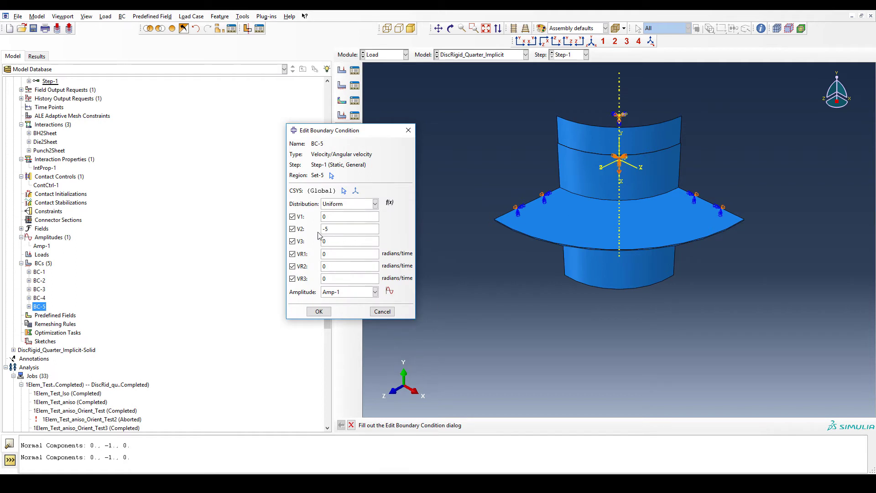
pyautogui.click(382, 312)
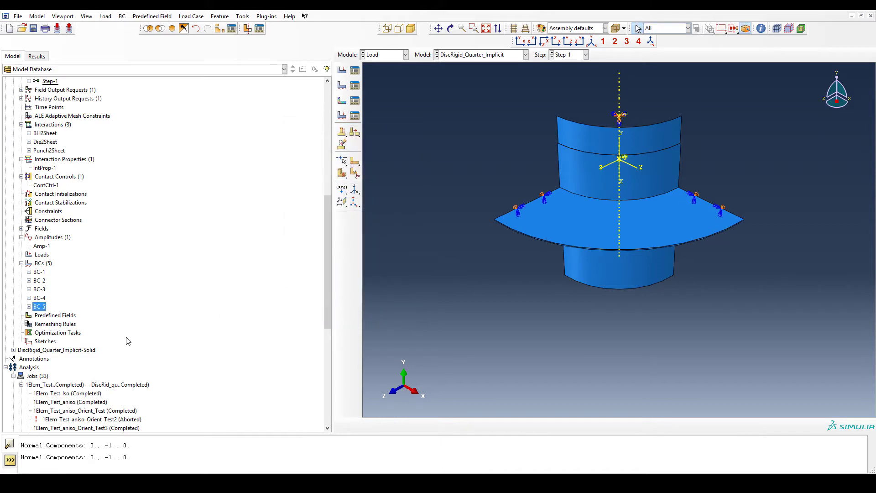
# - Browse the model tree's materials, steps and list of analysis jobs
pyautogui.scroll(7, 58, 283)
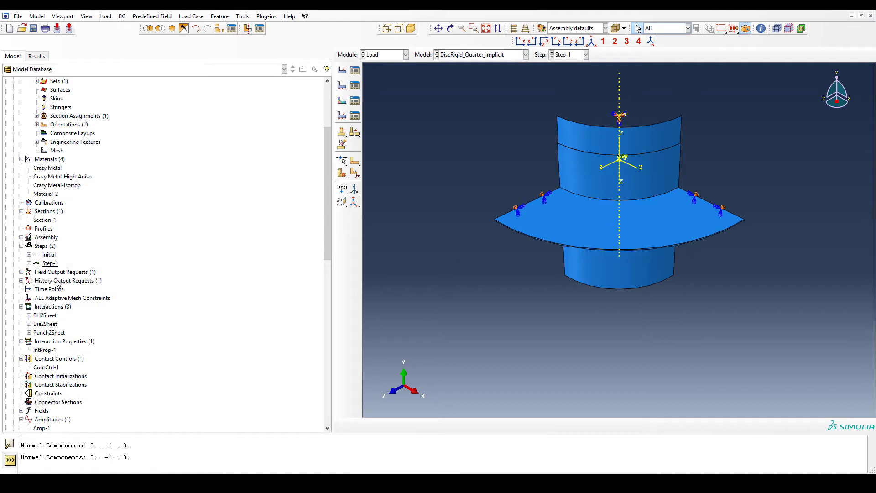
pyautogui.click(61, 177)
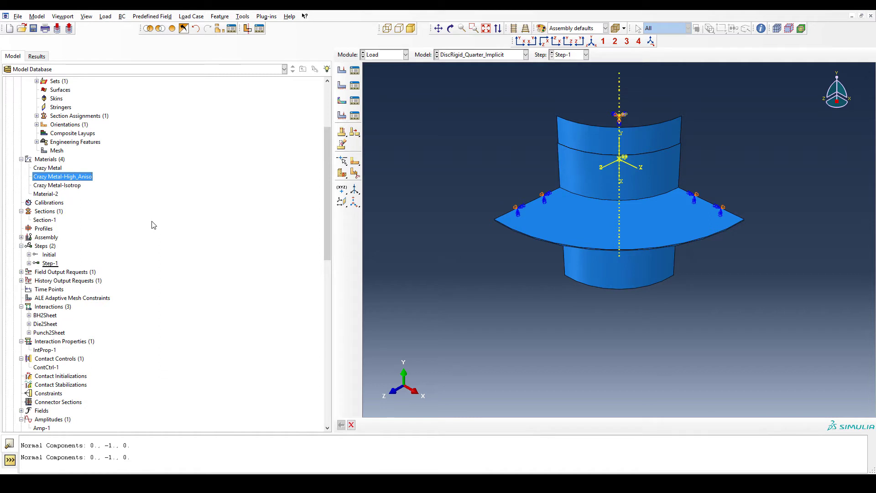
pyautogui.scroll(-4, 156, 227)
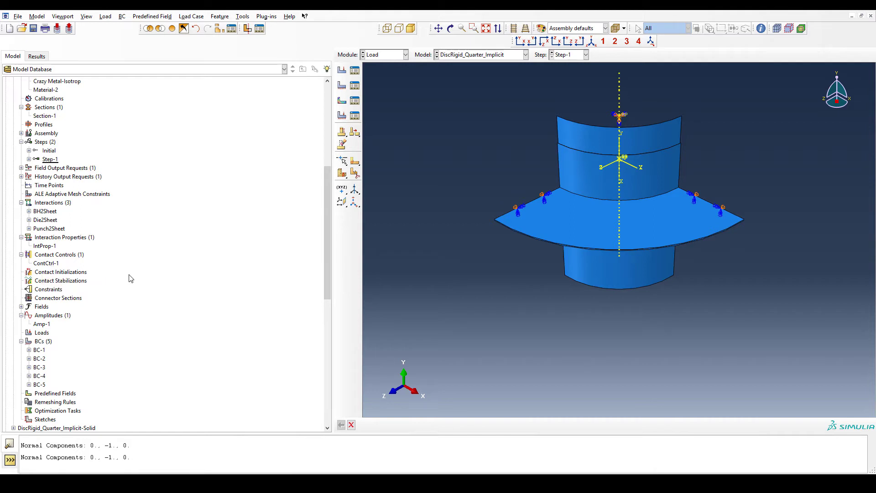
pyautogui.scroll(4, 125, 278)
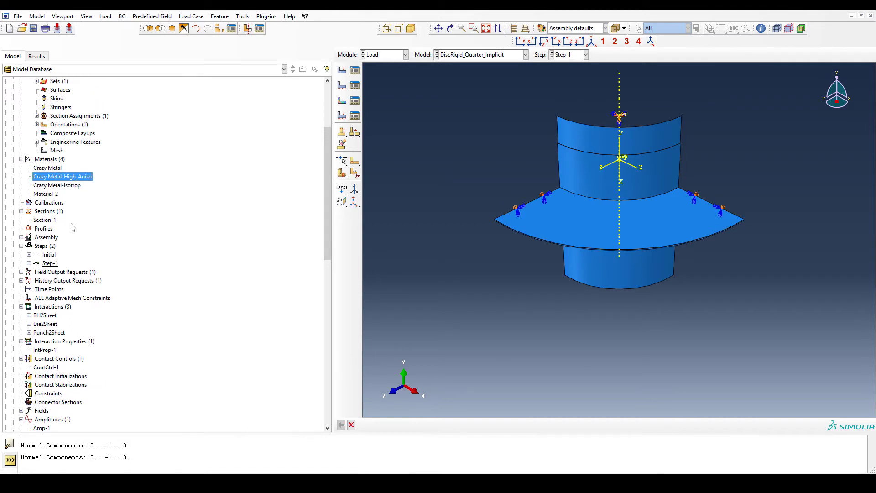
pyautogui.click(58, 194)
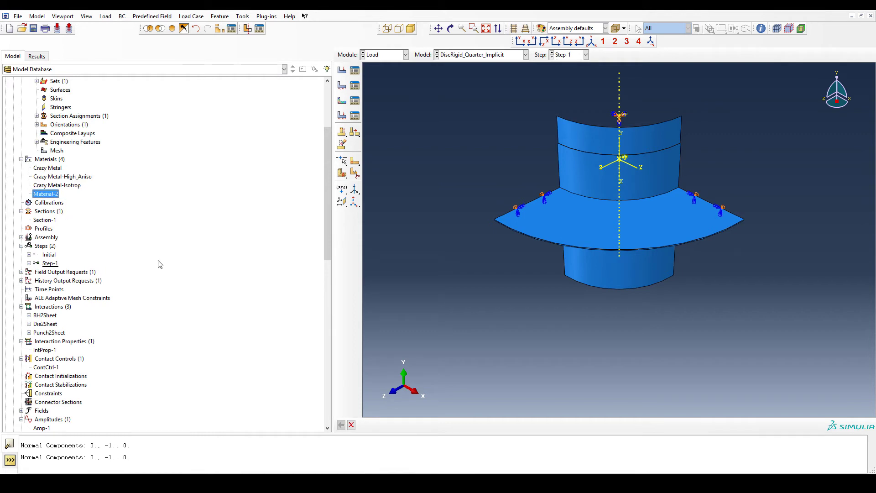
pyautogui.scroll(-1, 167, 255)
pyautogui.scroll(-2, 167, 254)
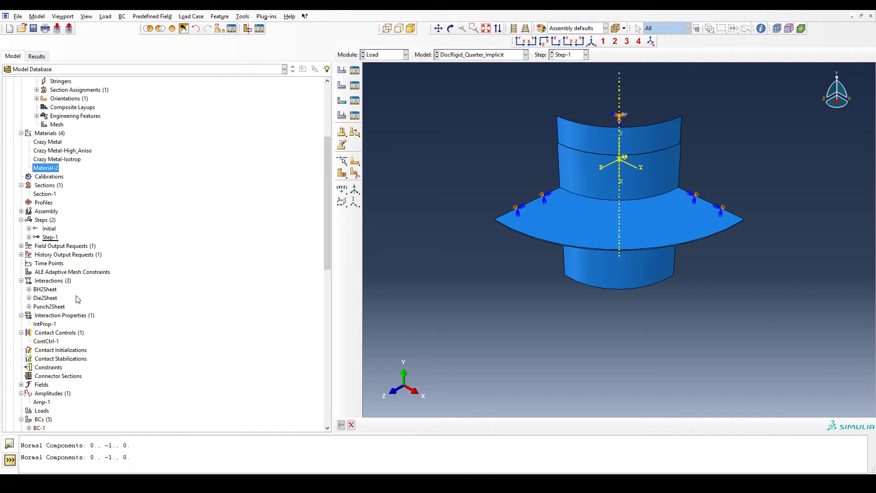
pyautogui.scroll(-7, 64, 298)
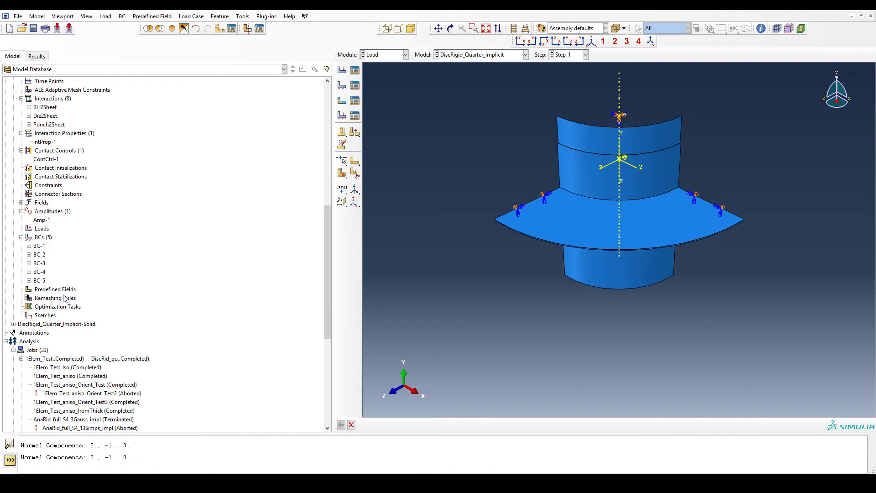
pyautogui.scroll(-6, 64, 297)
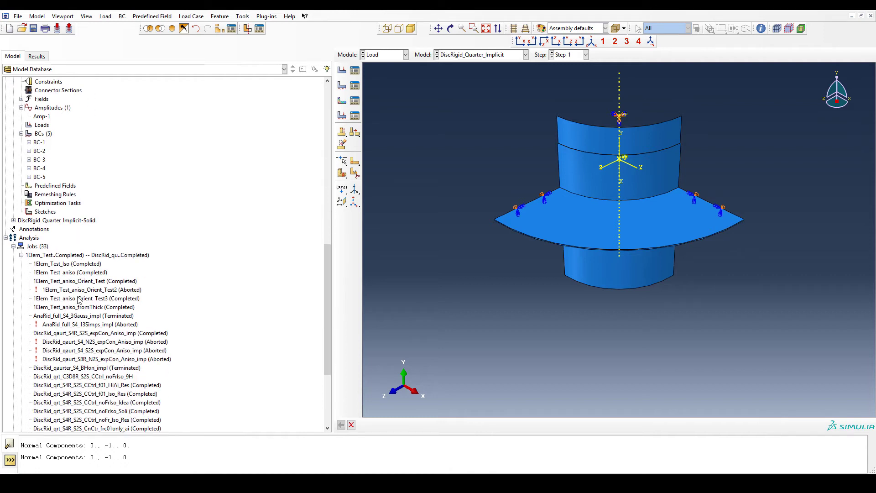
pyautogui.scroll(-3, 73, 303)
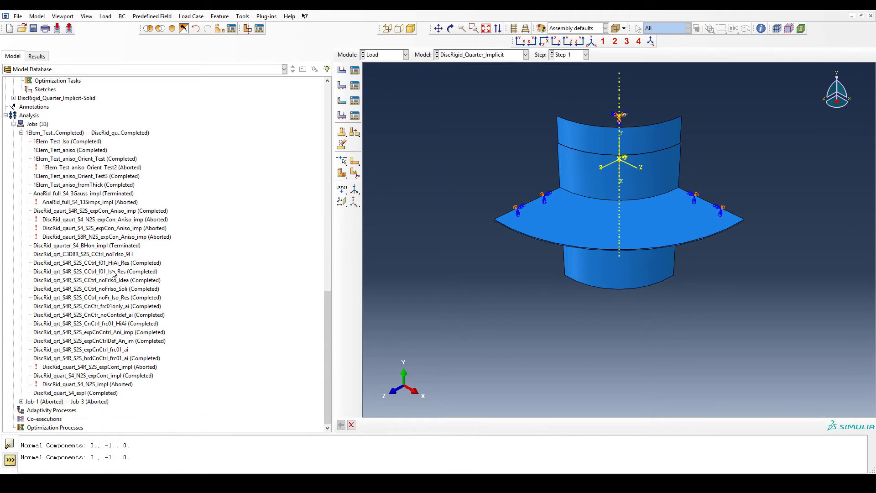
# - Open the DiscRid_qrt_S4R_S2S_CnCtr_frc01only_ai.odb output database from the session results
pyautogui.click(40, 58)
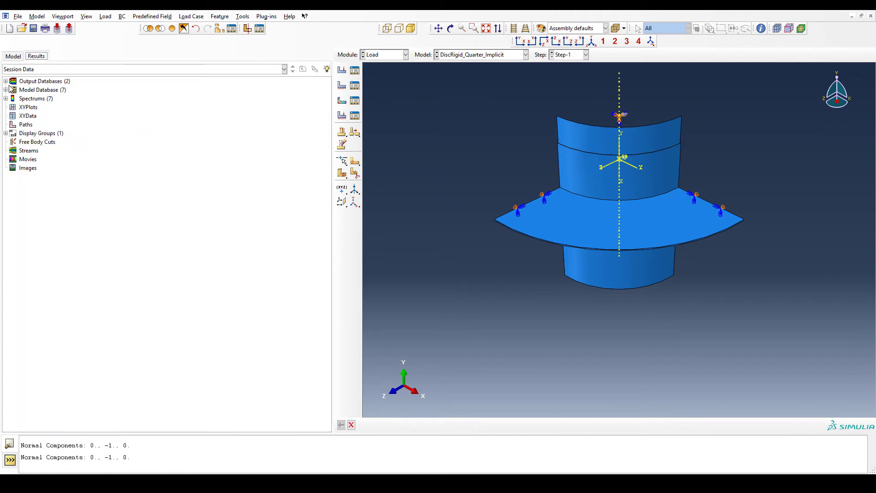
pyautogui.click(6, 81)
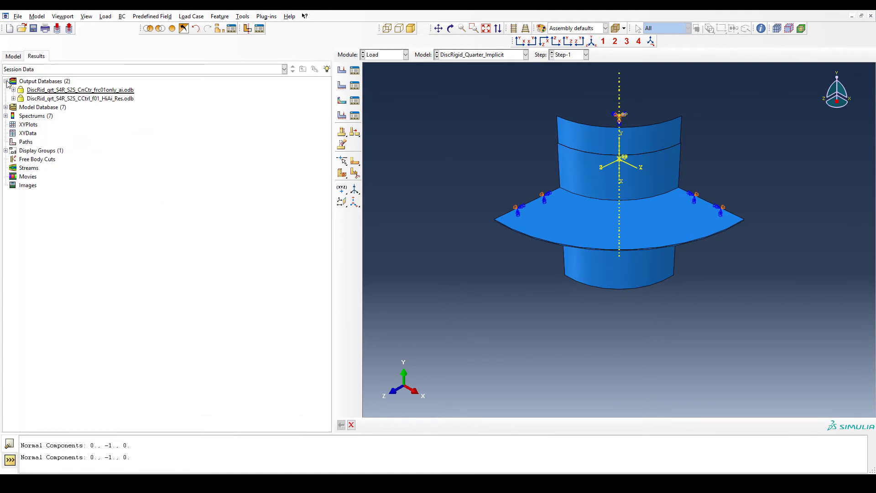
pyautogui.doubleClick(60, 91)
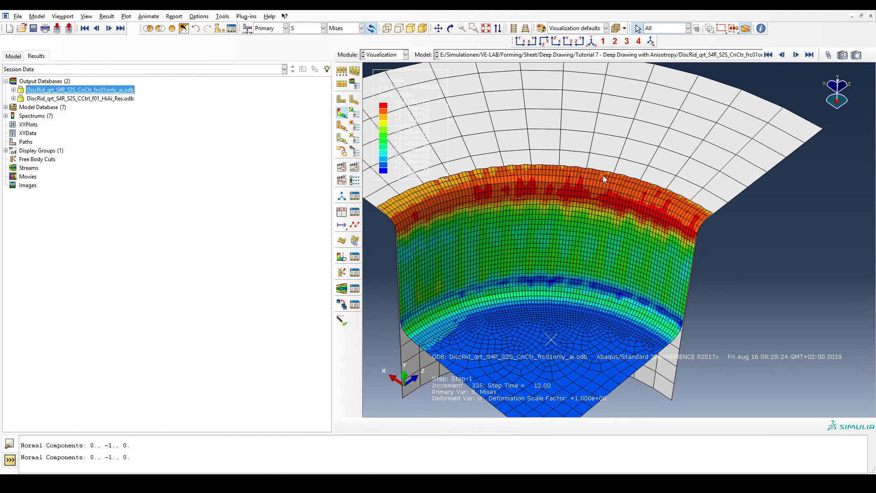
pyautogui.click(494, 188)
# - Switch the contour plot's field output to PEEQ
pyautogui.click(323, 29)
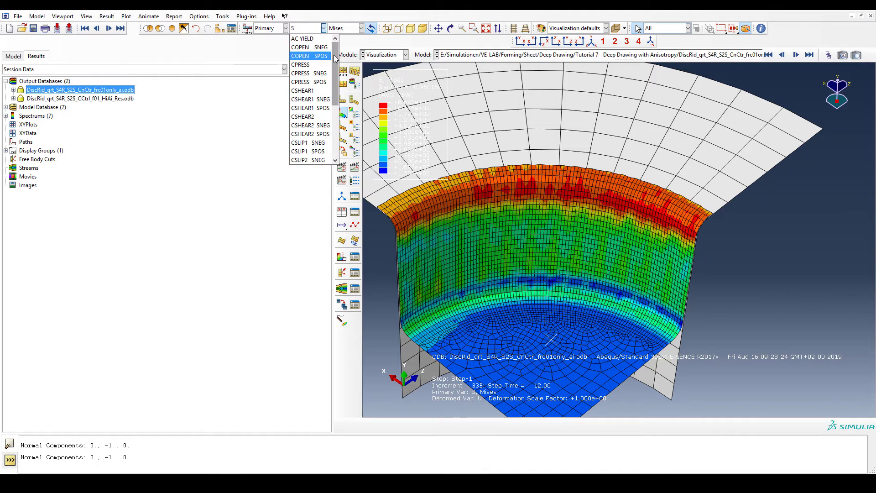
pyautogui.scroll(-5, 315, 91)
pyautogui.click(314, 115)
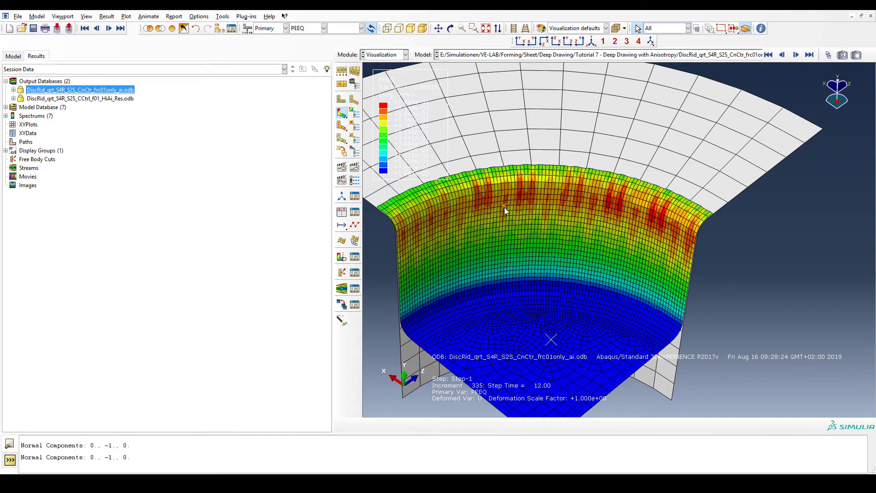
# - Switch the contour plot's field output to displacement U
pyautogui.click(320, 30)
pyautogui.scroll(-1, 313, 153)
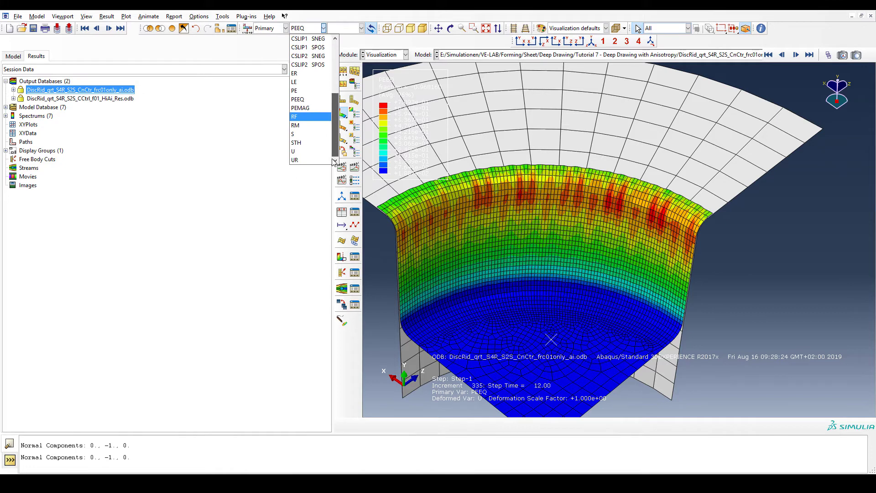
pyautogui.click(313, 156)
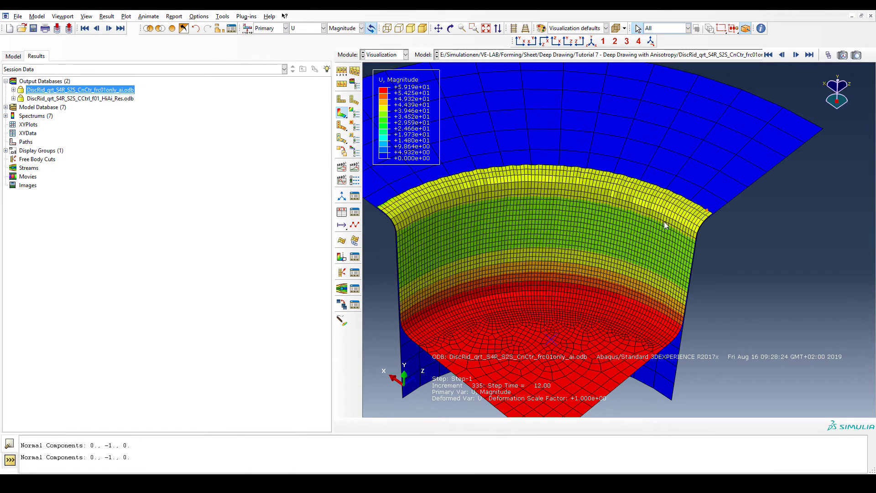
# - Plot the U2 displacement component instead of the magnitude
pyautogui.click(318, 28)
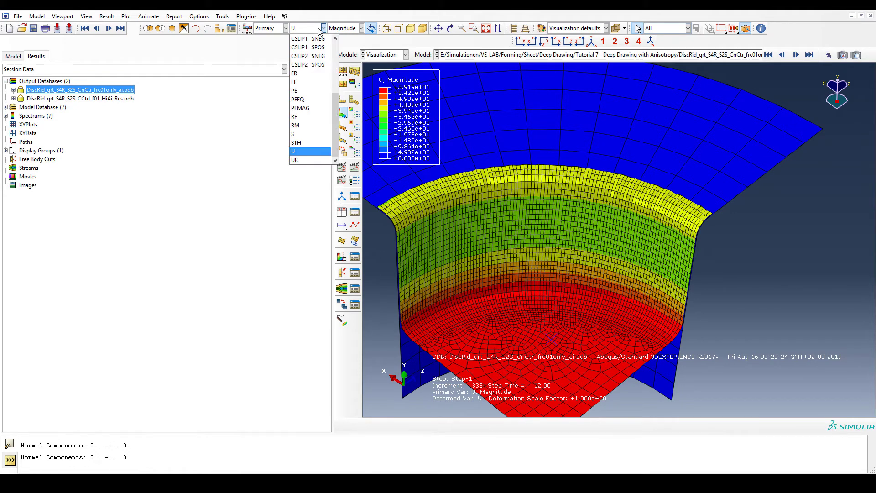
pyautogui.click(345, 29)
pyautogui.click(345, 30)
pyautogui.click(343, 57)
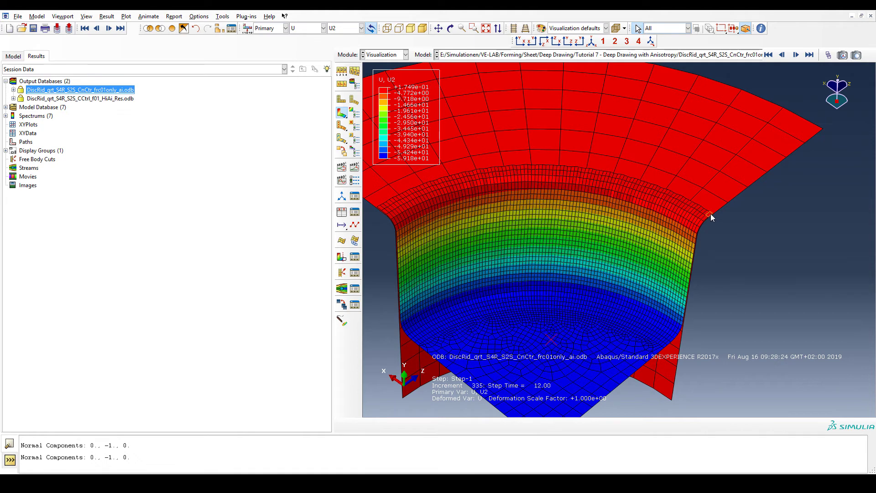
# - Plot the U1 displacement component, then the U3 component
pyautogui.click(348, 29)
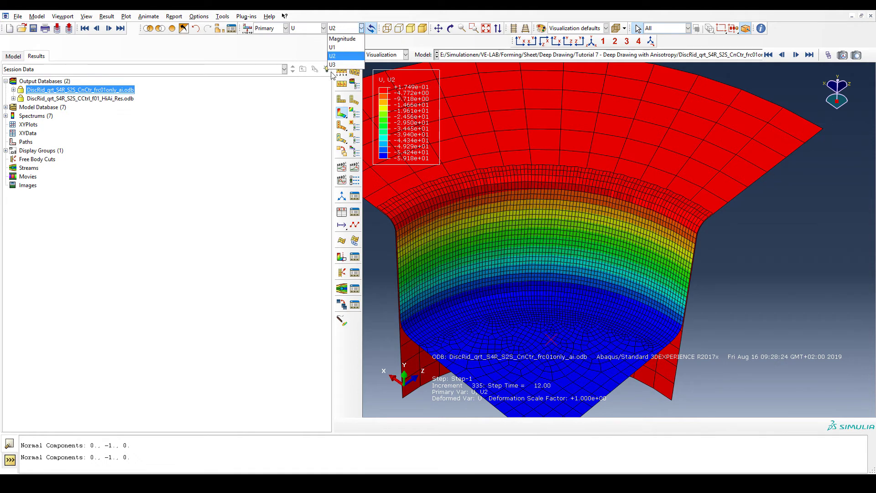
pyautogui.click(333, 47)
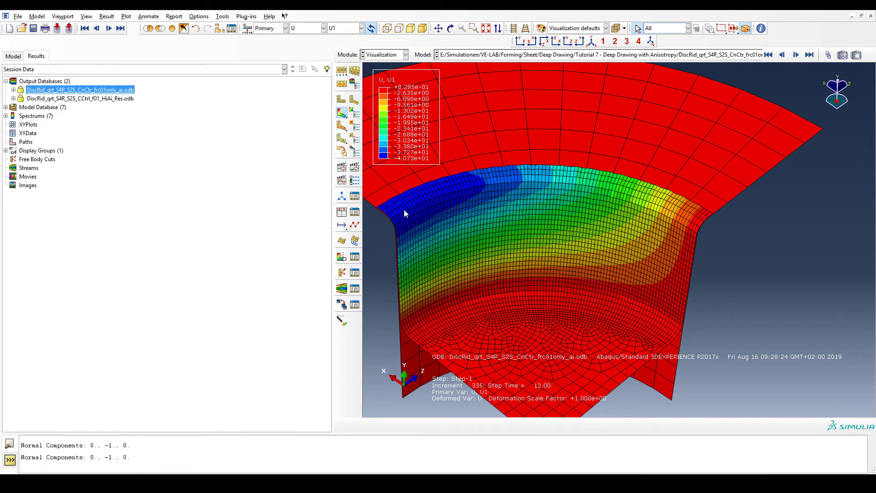
pyautogui.click(314, 30)
pyautogui.click(361, 29)
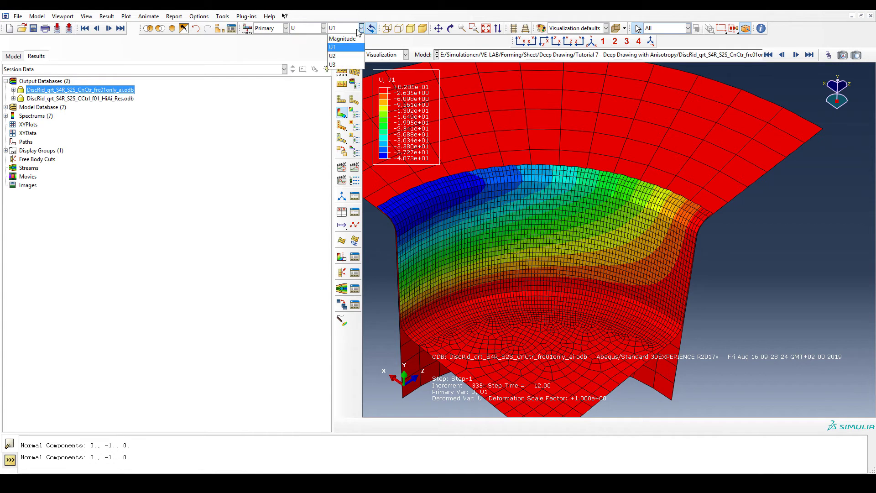
pyautogui.click(345, 66)
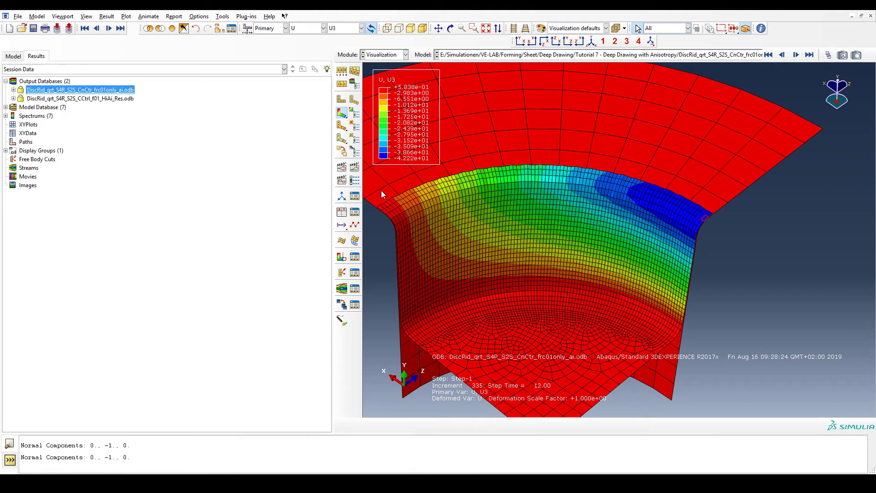
# - Switch the plotted displacement component back to U1
pyautogui.click(360, 28)
pyautogui.click(345, 51)
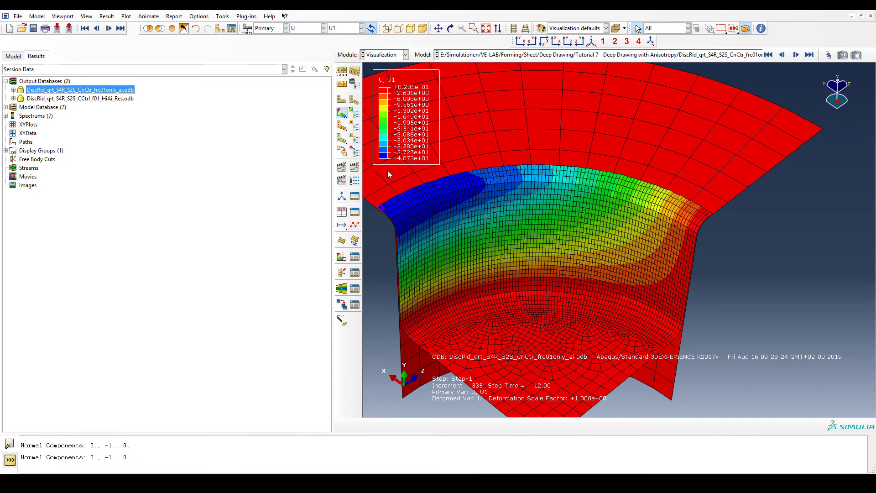
# - Switch the contour plot's field output to stress S with Mises invariant
pyautogui.click(286, 27)
pyautogui.click(297, 30)
pyautogui.click(299, 30)
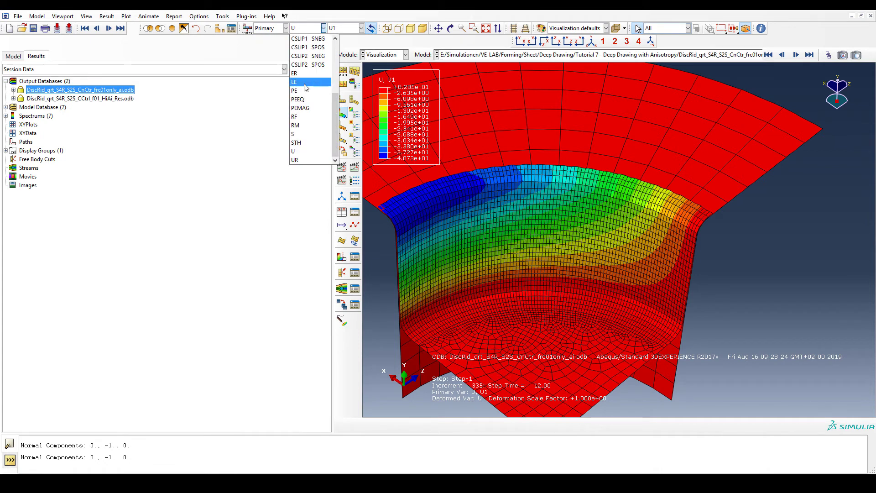
pyautogui.click(306, 133)
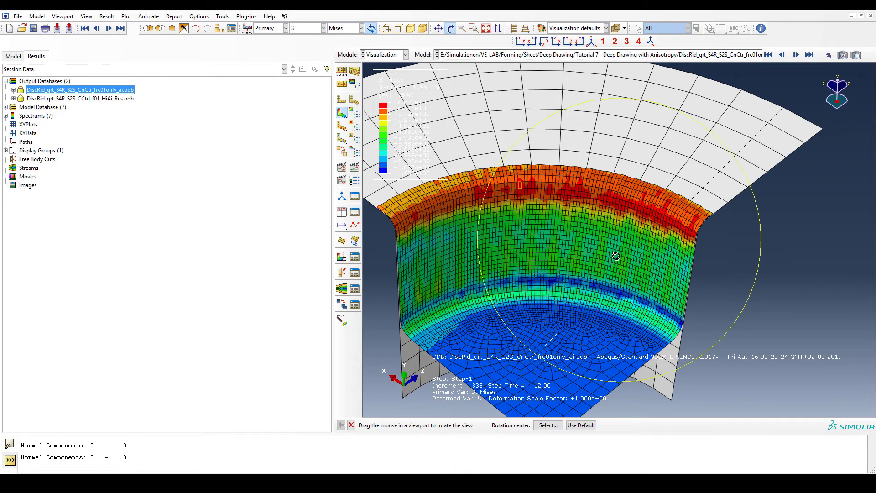
# - Examine the Mises stress distribution along the drawn cup's upper wall and rim up close
pyautogui.keyDown('ctrl'); pyautogui.keyDown('alt'); pyautogui.moveTo(616, 257); pyautogui.dragTo(616, 193); pyautogui.keyUp('alt'); pyautogui.keyUp('ctrl')
pyautogui.keyDown('ctrl'); pyautogui.keyDown('alt'); pyautogui.moveTo(678, 189); pyautogui.dragTo(617, 161); pyautogui.keyUp('alt'); pyautogui.keyUp('ctrl')
pyautogui.keyDown('ctrl'); pyautogui.keyDown('alt'); pyautogui.moveTo(617, 127); pyautogui.dragTo(637, 224, button='middle'); pyautogui.keyUp('alt'); pyautogui.keyUp('ctrl')
pyautogui.scroll(-3, 517, 186)
pyautogui.scroll(-1, 517, 186)
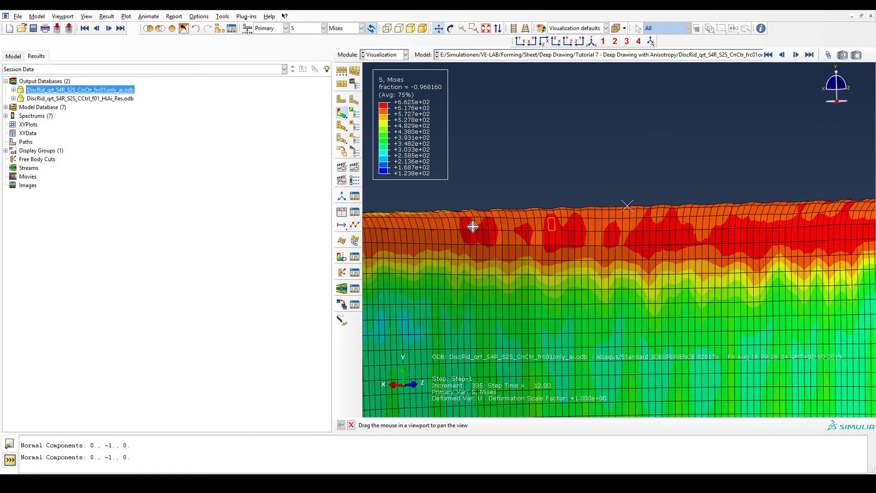
pyautogui.keyDown('ctrl'); pyautogui.keyDown('alt'); pyautogui.moveTo(718, 275); pyautogui.dragTo(620, 272, button='middle'); pyautogui.keyUp('alt'); pyautogui.keyUp('ctrl')
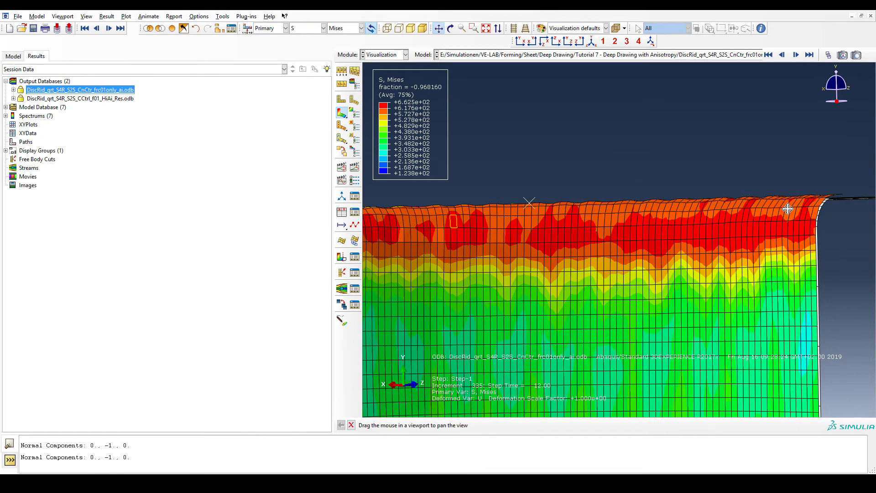
pyautogui.keyDown('ctrl'); pyautogui.keyDown('alt'); pyautogui.moveTo(609, 215); pyautogui.dragTo(576, 247); pyautogui.keyUp('alt'); pyautogui.keyUp('ctrl')
pyautogui.scroll(-2, 576, 247)
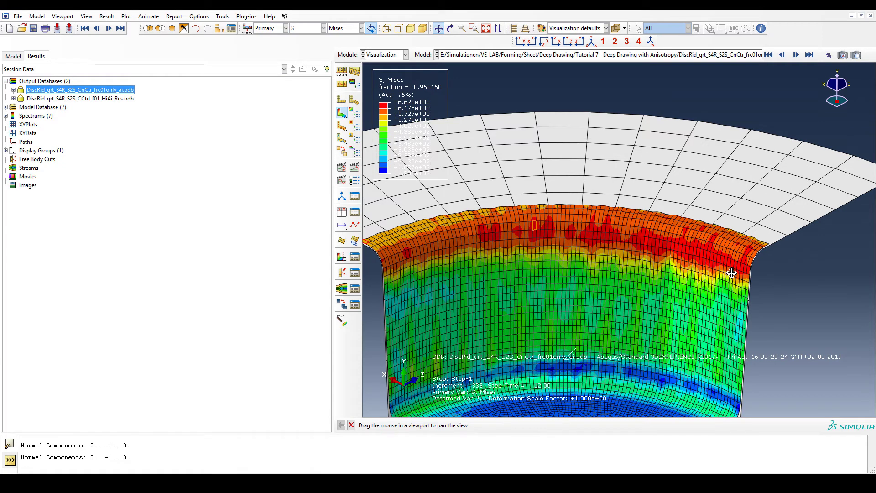
pyautogui.press('Escape')
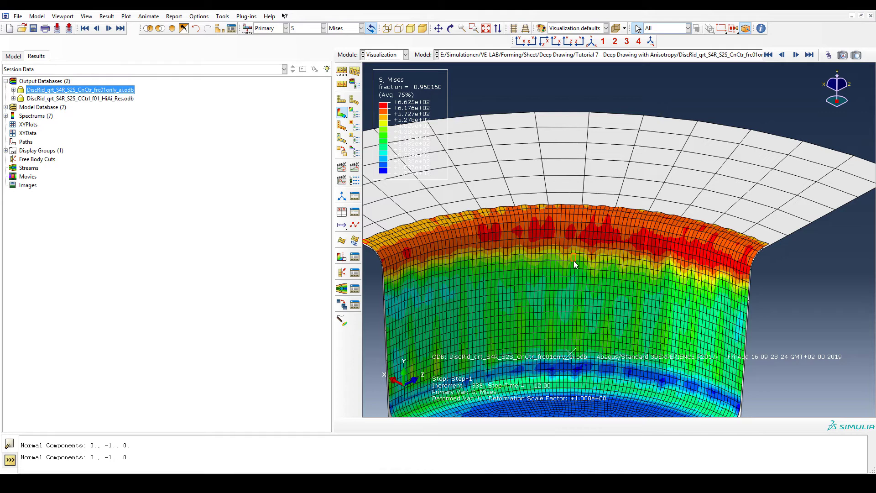
# - Toggle the contour field output between PEEQ and S, finishing on PEEQ
pyautogui.click(316, 28)
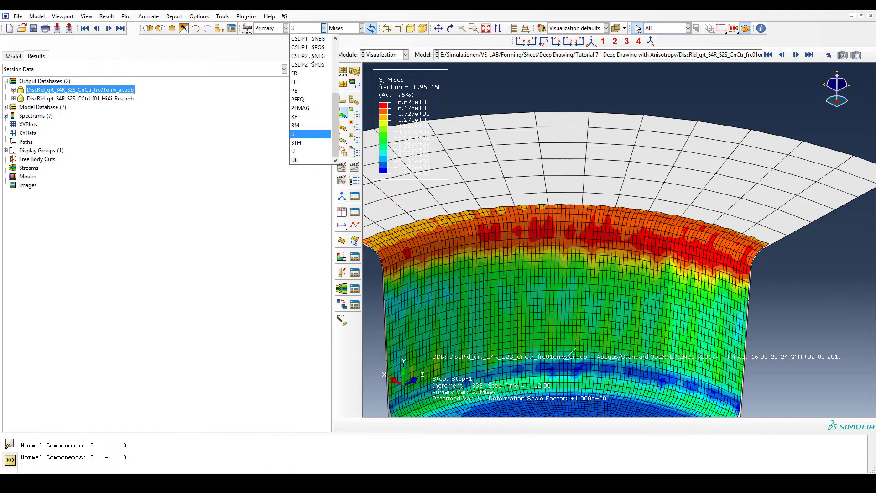
pyautogui.click(316, 100)
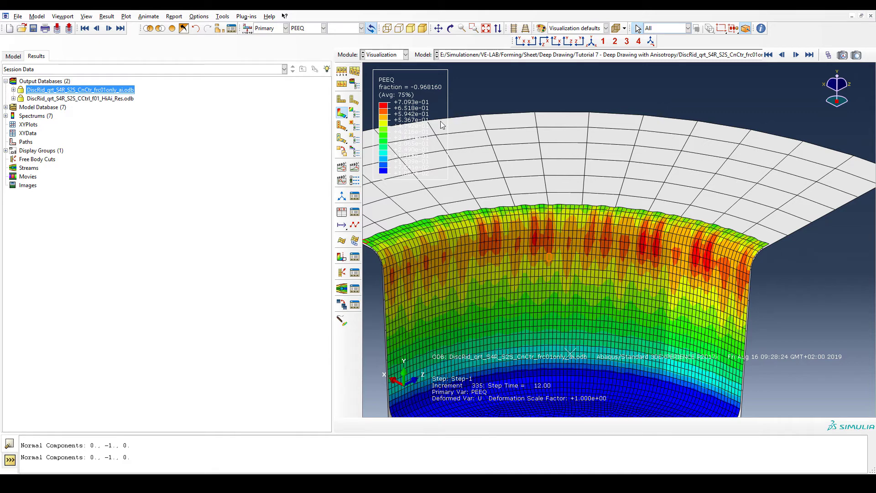
pyautogui.click(312, 28)
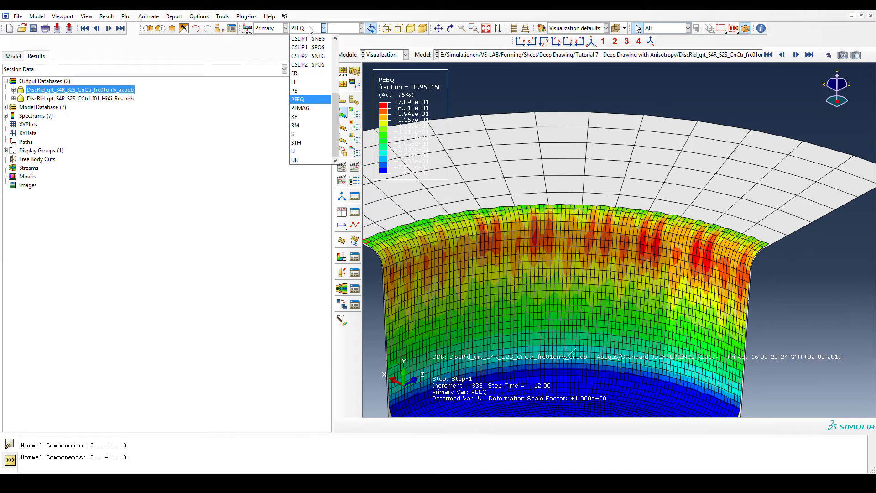
pyautogui.click(310, 134)
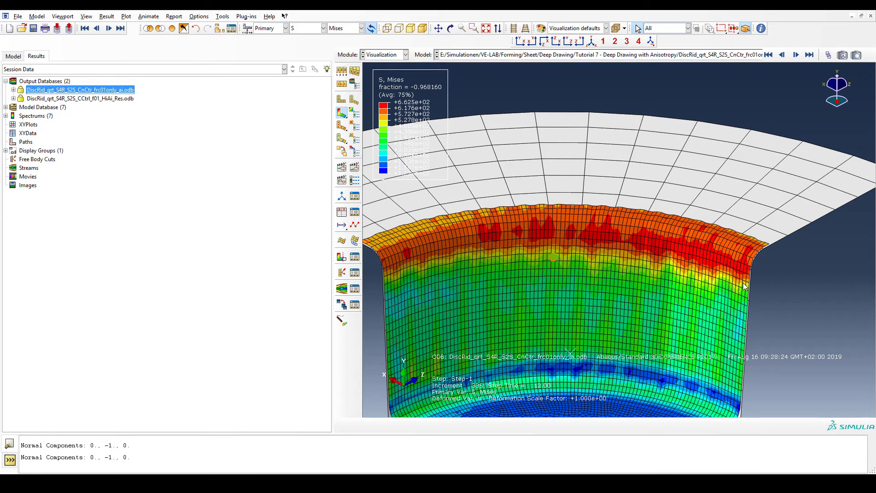
pyautogui.click(320, 28)
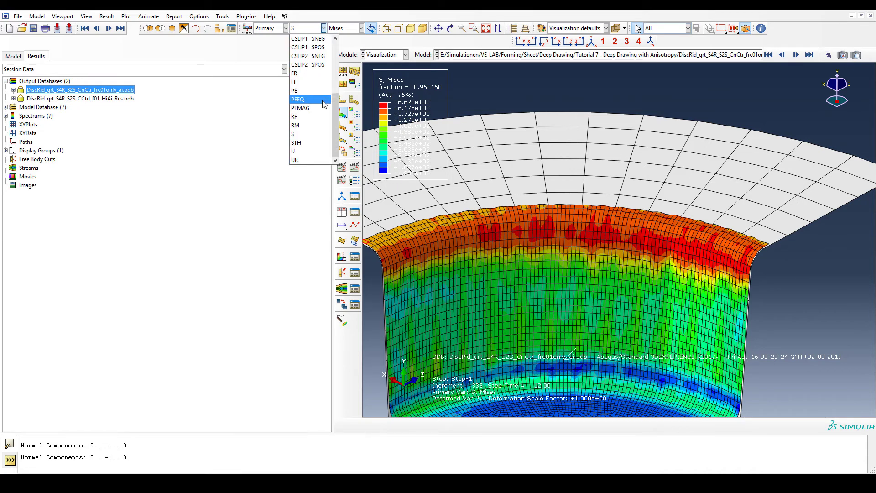
pyautogui.click(319, 101)
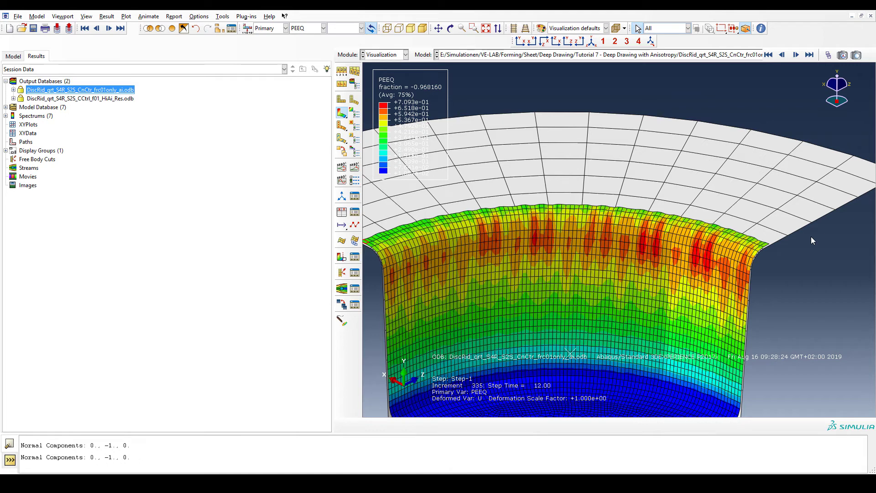
# - Open the frame selector and set it to the final frame 100
pyautogui.click(828, 55)
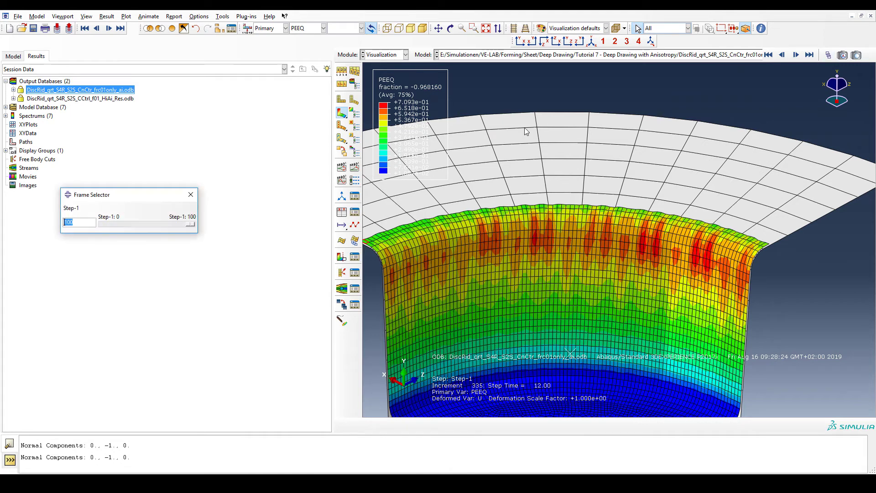
pyautogui.moveTo(191, 224); pyautogui.dragTo(205, 236)
# - Open the DiscRid_qrt_S4R_S2S_CCtrl_f01_HiAi_Res.odb database and plot its contours in an isometric view
pyautogui.doubleClick(123, 101)
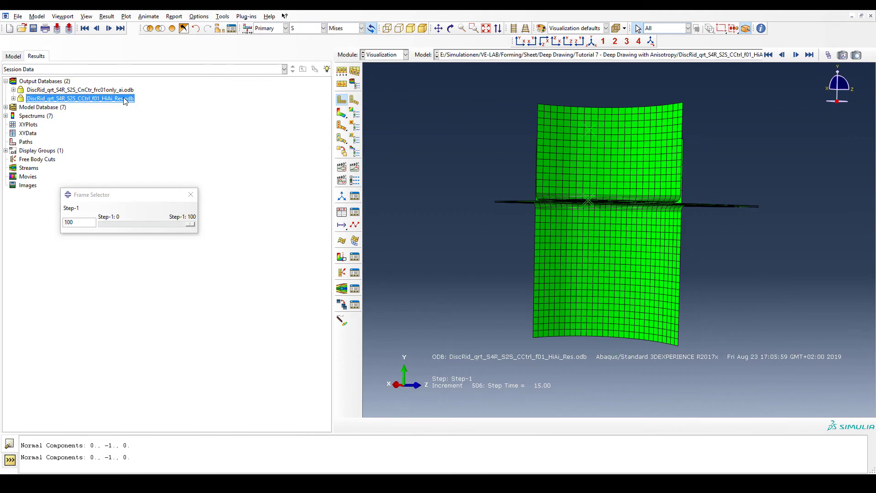
pyautogui.click(345, 111)
pyautogui.click(450, 29)
pyautogui.moveTo(561, 186); pyautogui.dragTo(711, 260)
# - Remove the BH-1, DIE-1 and PUNCH-1 part instances from the display using a display group
pyautogui.click(218, 28)
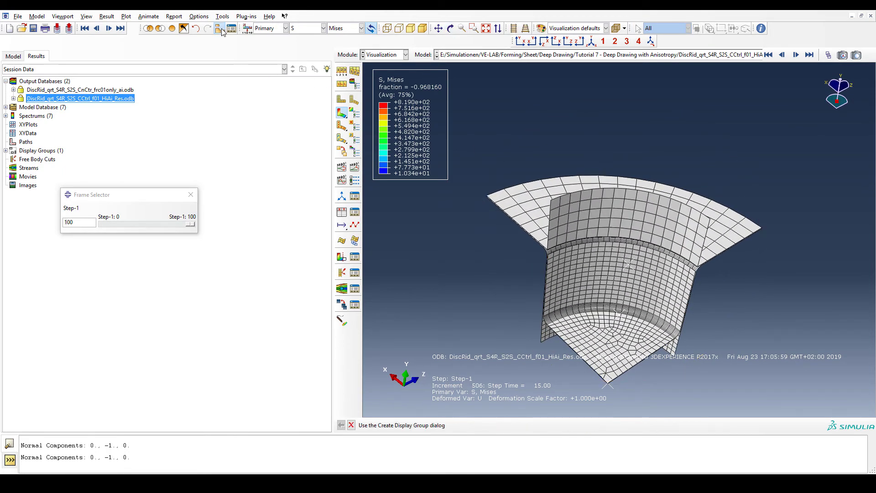
pyautogui.click(175, 137)
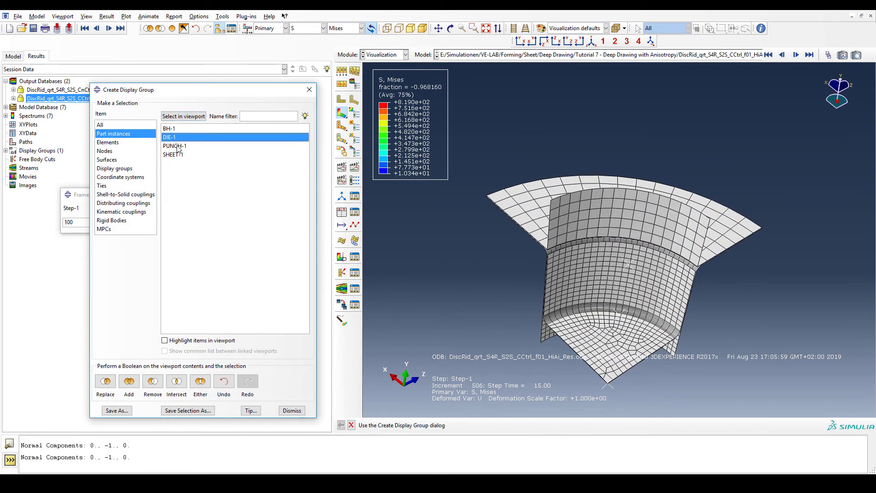
pyautogui.keyDown('ctrl'); pyautogui.click(177, 147); pyautogui.keyUp('ctrl')
pyautogui.keyDown('ctrl'); pyautogui.click(177, 138); pyautogui.keyUp('ctrl')
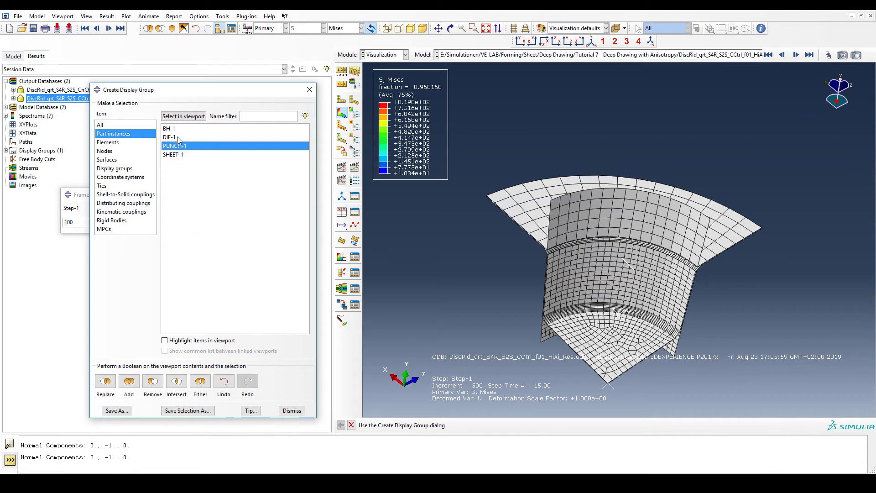
pyautogui.keyDown('ctrl'); pyautogui.click(177, 137); pyautogui.keyUp('ctrl')
pyautogui.keyDown('ctrl'); pyautogui.click(185, 130); pyautogui.keyUp('ctrl')
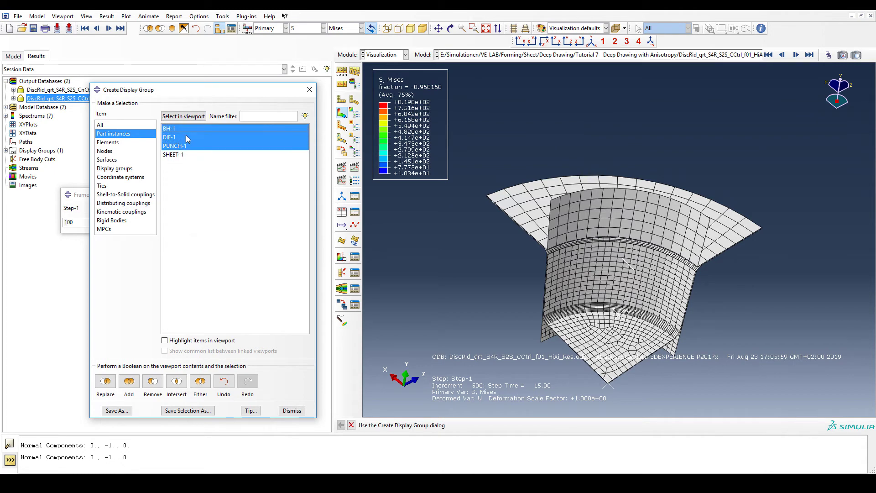
pyautogui.keyDown('ctrl'); pyautogui.click(187, 137); pyautogui.keyUp('ctrl')
pyautogui.click(152, 381)
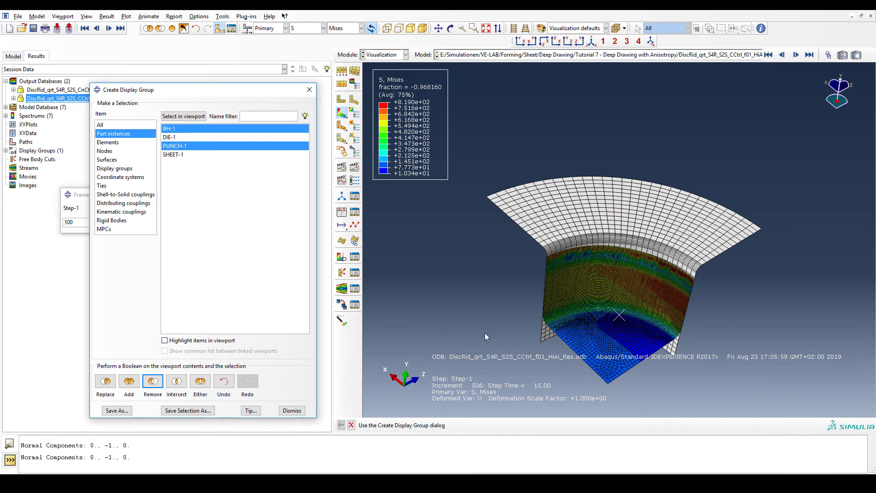
pyautogui.click(292, 410)
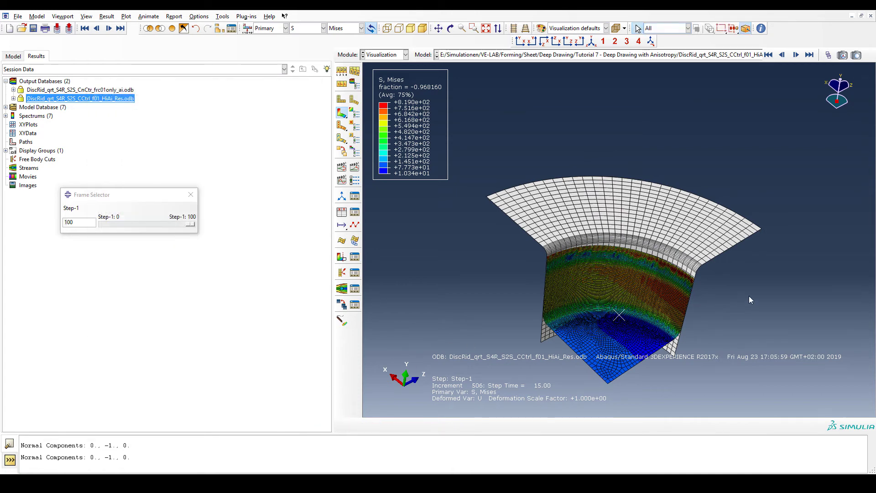
# - Examine the Mises stress distribution over the sheet's cup bottom and wall up close
pyautogui.press('F2')
pyautogui.moveTo(620, 310); pyautogui.dragTo(535, 239)
pyautogui.scroll(5, 535, 238)
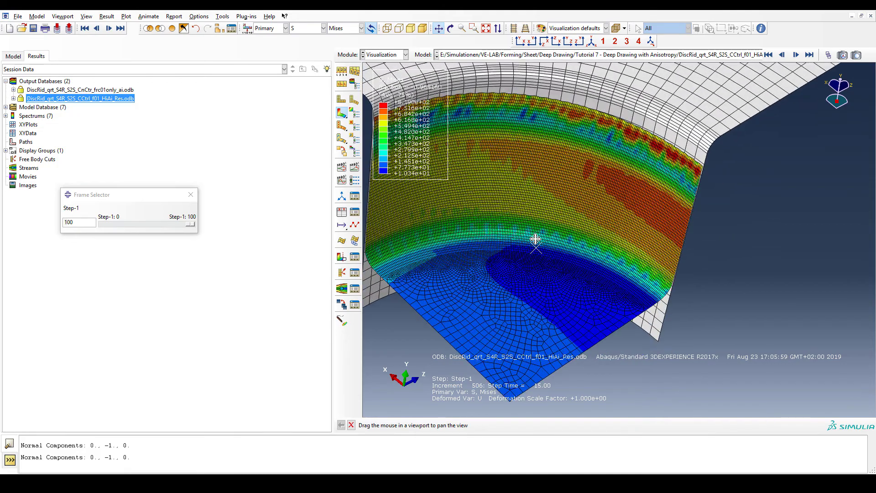
pyautogui.scroll(3, 535, 239)
pyautogui.scroll(2, 531, 251)
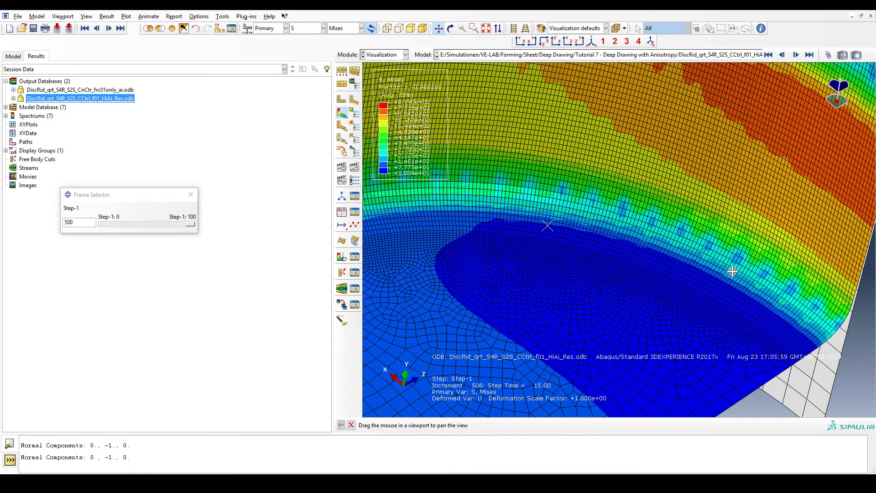
pyautogui.scroll(1, 646, 302)
pyautogui.scroll(-1, 645, 302)
pyautogui.moveTo(791, 341); pyautogui.dragTo(704, 266)
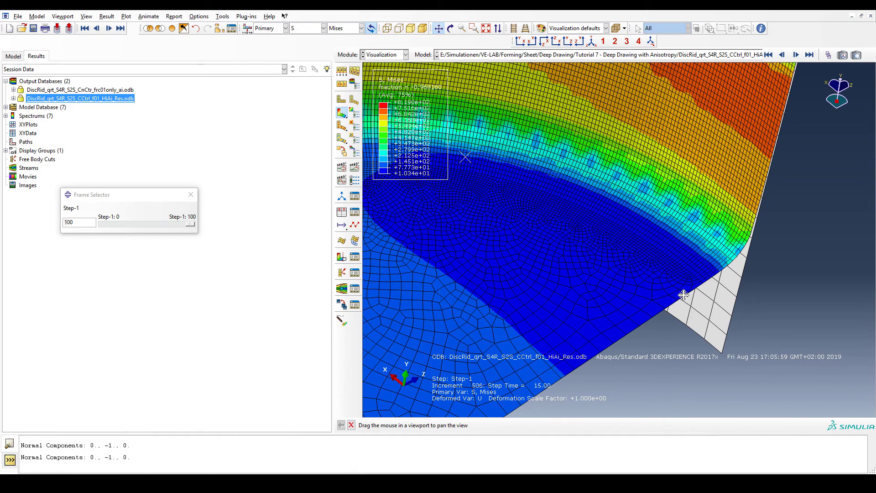
pyautogui.scroll(-5, 648, 269)
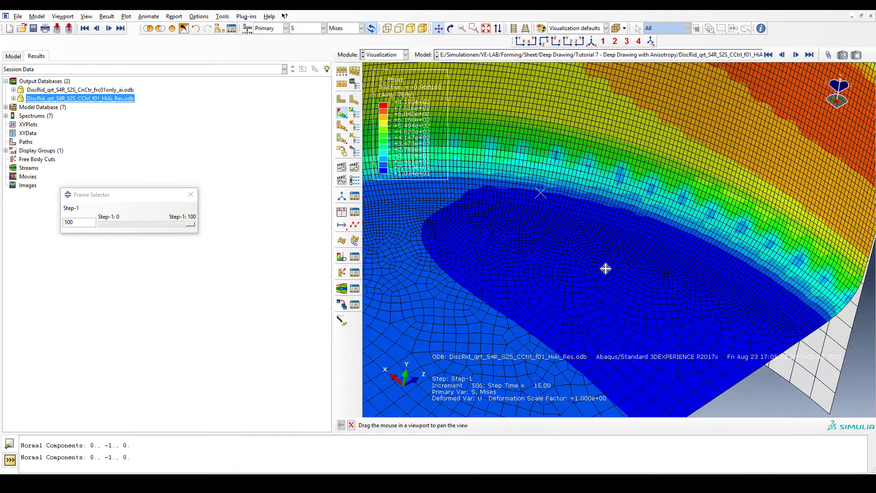
pyautogui.moveTo(661, 272); pyautogui.dragTo(694, 298)
pyautogui.press('F3')
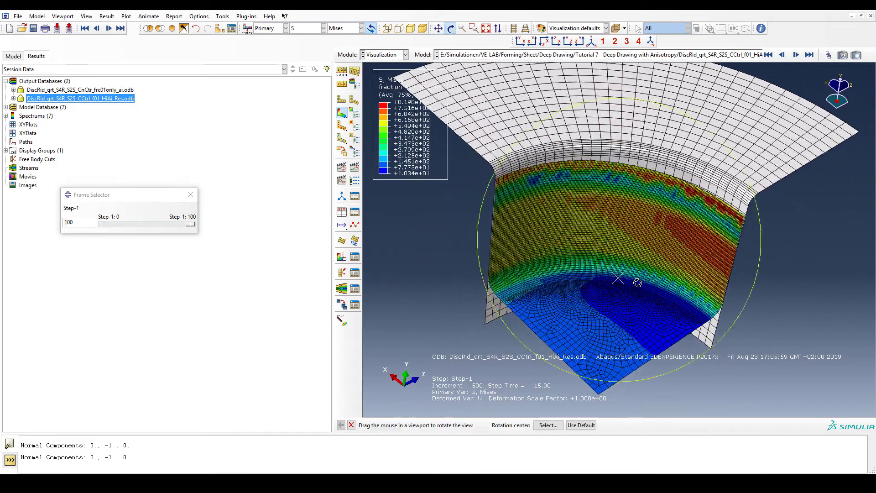
pyautogui.moveTo(637, 284); pyautogui.dragTo(614, 247)
pyautogui.moveTo(722, 247); pyautogui.dragTo(727, 224)
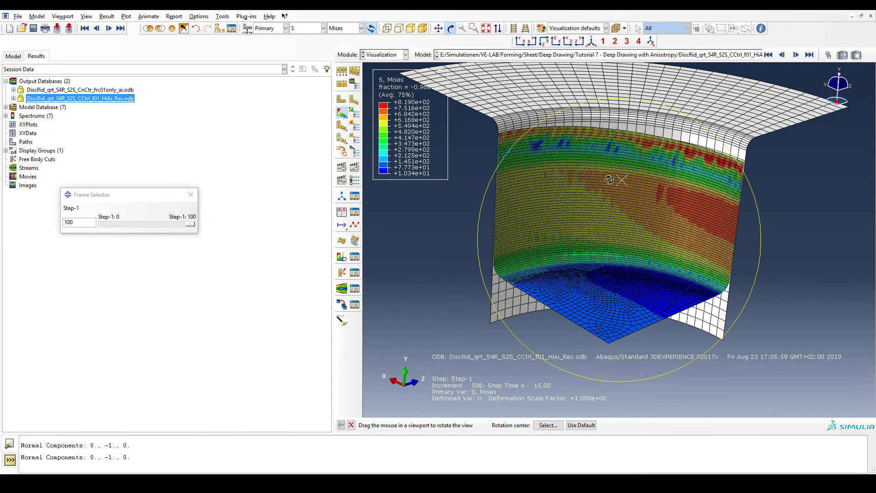
pyautogui.moveTo(609, 180); pyautogui.dragTo(657, 185)
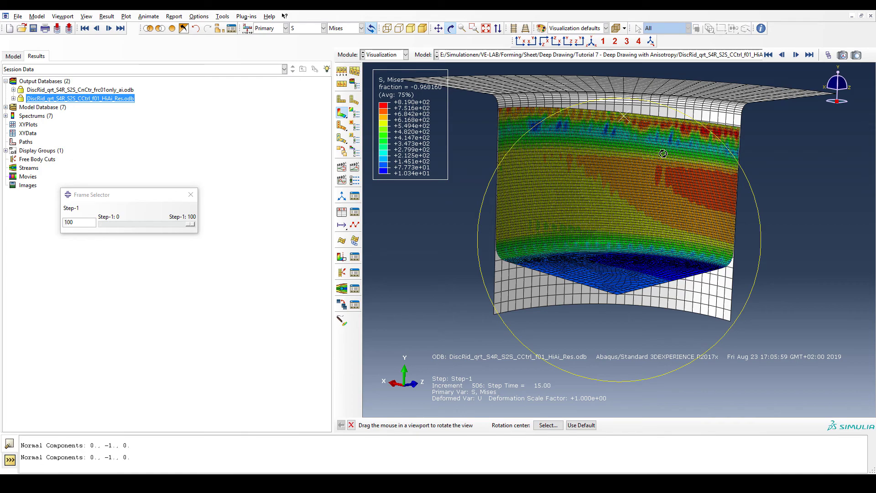
# - Examine the stress distribution along the upper wall and the flange edge of the cup
pyautogui.press('F2')
pyautogui.moveTo(666, 147); pyautogui.dragTo(659, 222)
pyautogui.scroll(-5, 659, 221)
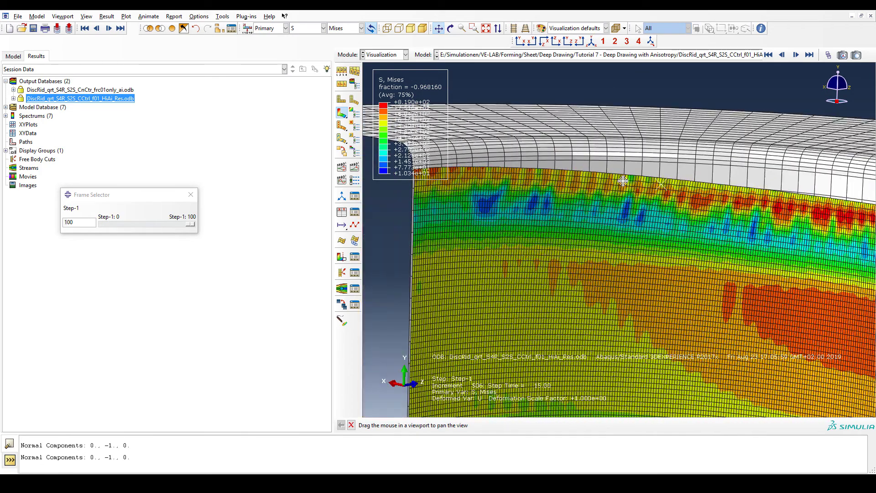
pyautogui.moveTo(691, 194); pyautogui.dragTo(614, 188)
pyautogui.press('F3')
pyautogui.moveTo(782, 222); pyautogui.dragTo(705, 260)
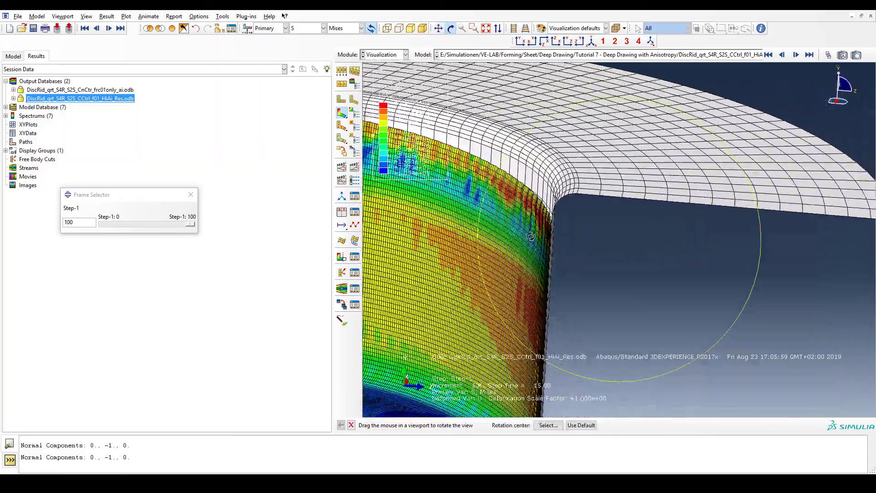
pyautogui.scroll(-5, 533, 234)
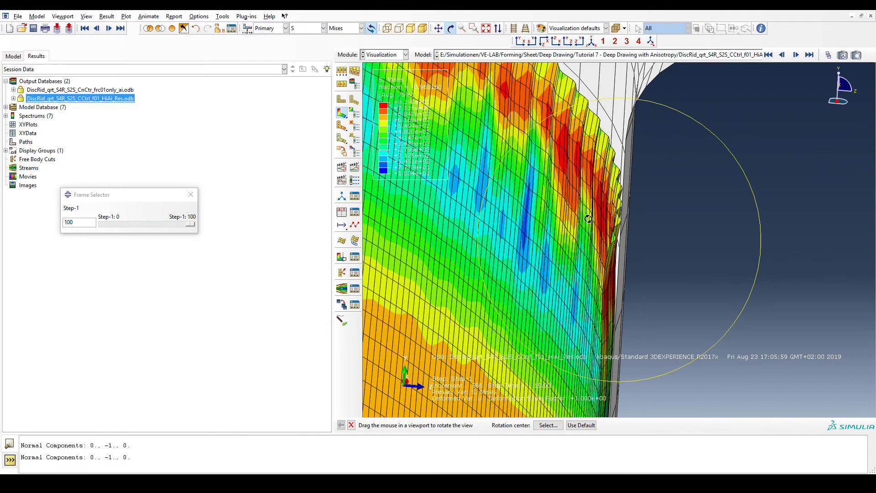
# - Examine the Mises stress along the cup wall near the die radius up close, then zoom back out to the whole sheet
pyautogui.scroll(-4, 588, 222)
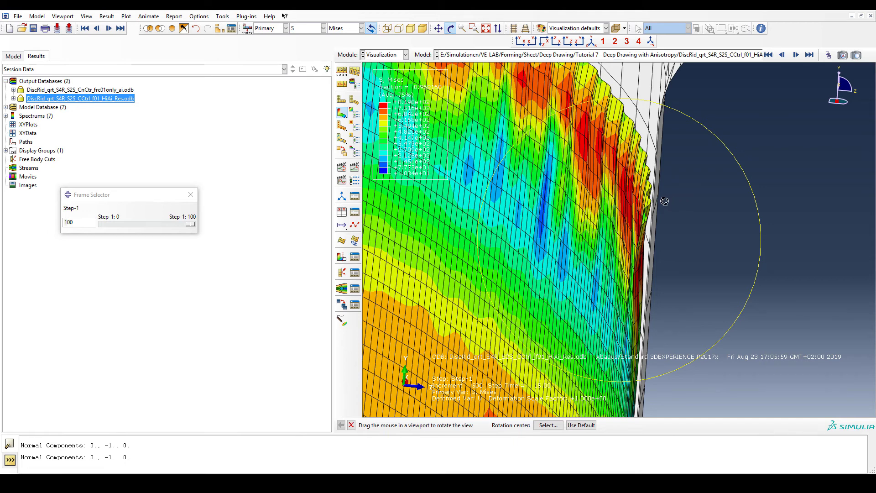
pyautogui.press('F2')
pyautogui.scroll(5, 664, 201)
pyautogui.scroll(1, 664, 201)
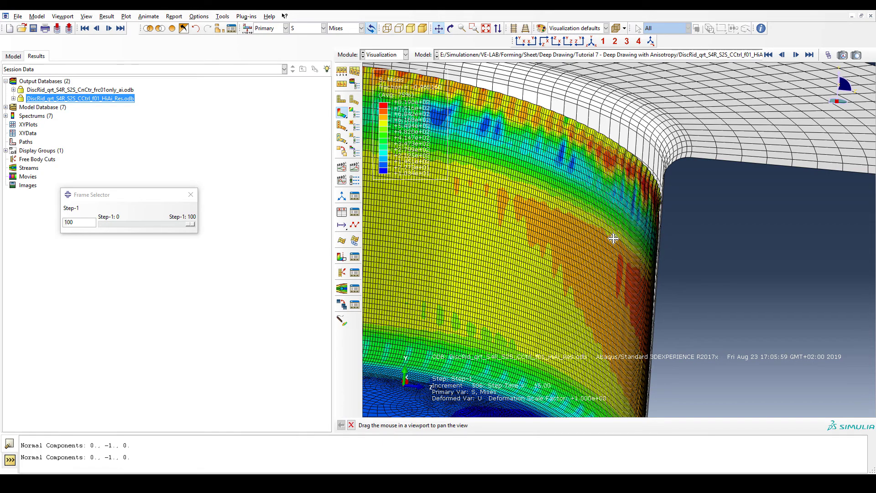
pyautogui.scroll(3, 651, 221)
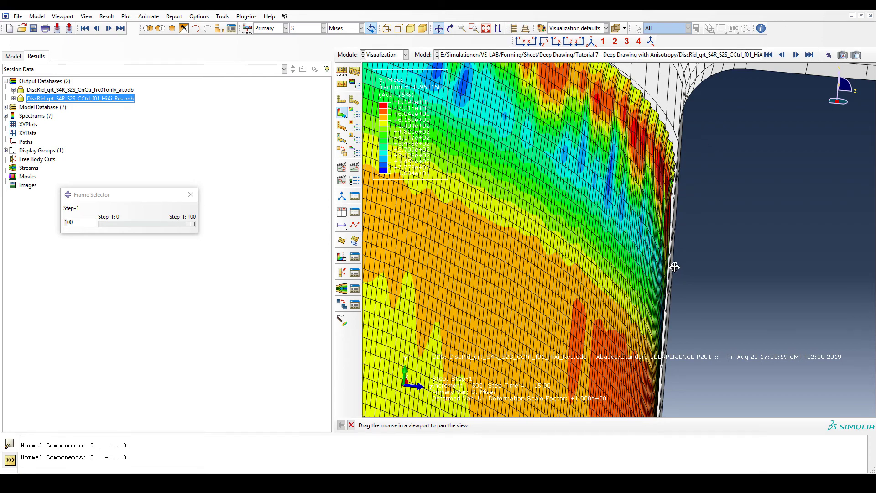
pyautogui.scroll(-2, 674, 267)
pyautogui.scroll(-3, 674, 267)
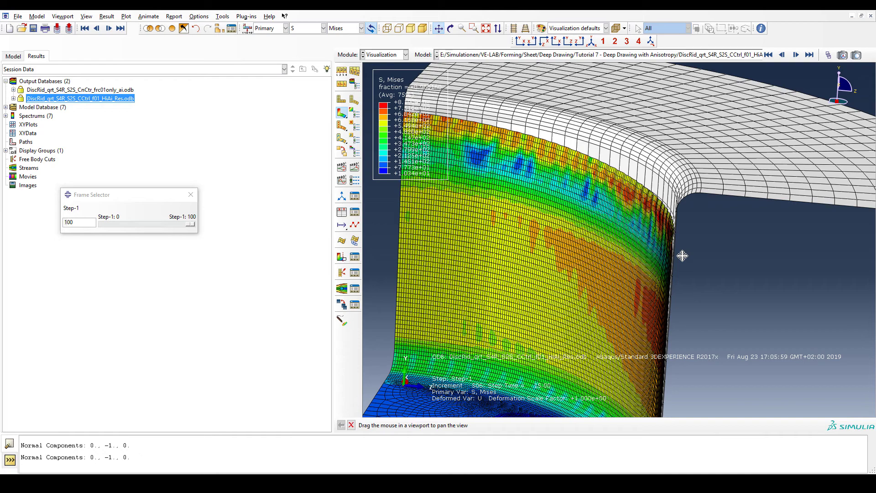
pyautogui.scroll(-5, 682, 256)
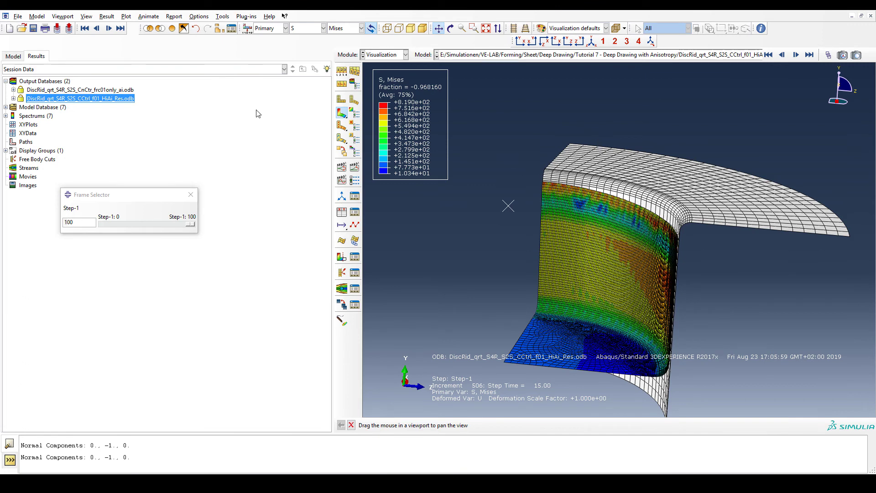
# - Create XY data from ODB field output, choosing Unique Nodal position and the RF2 reaction force component
pyautogui.doubleClick(27, 134)
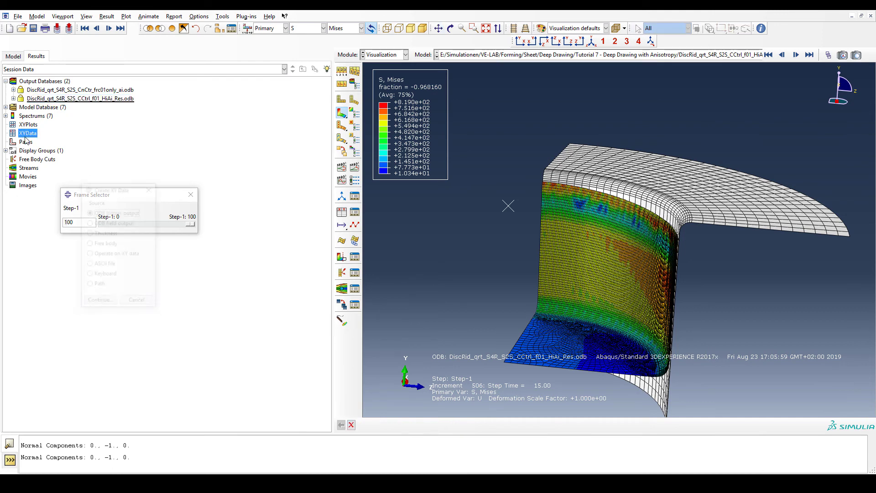
pyautogui.click(108, 224)
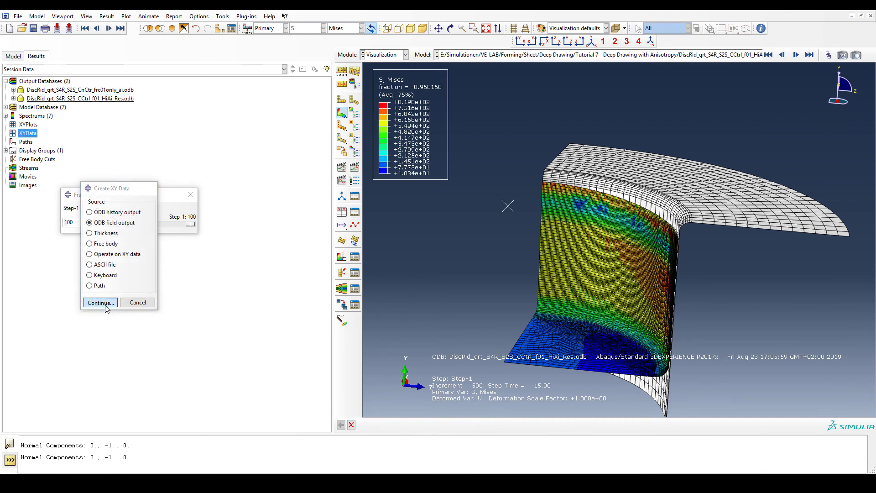
pyautogui.click(101, 302)
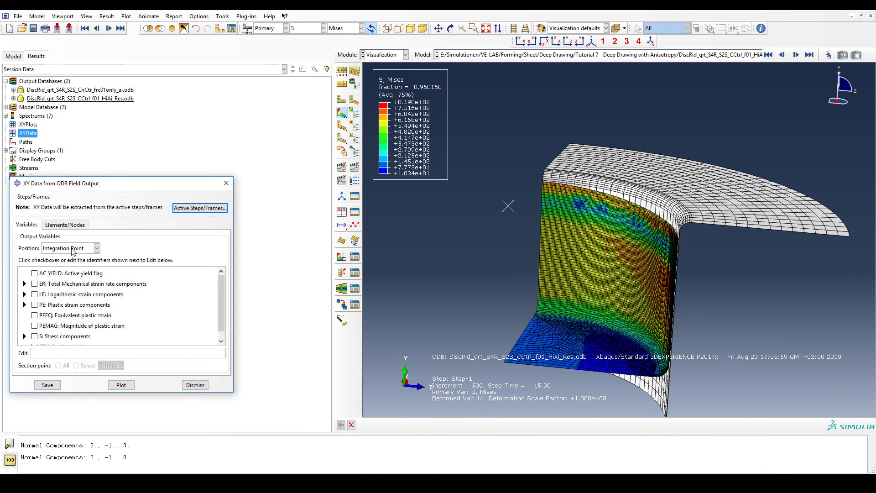
pyautogui.scroll(-1, 50, 299)
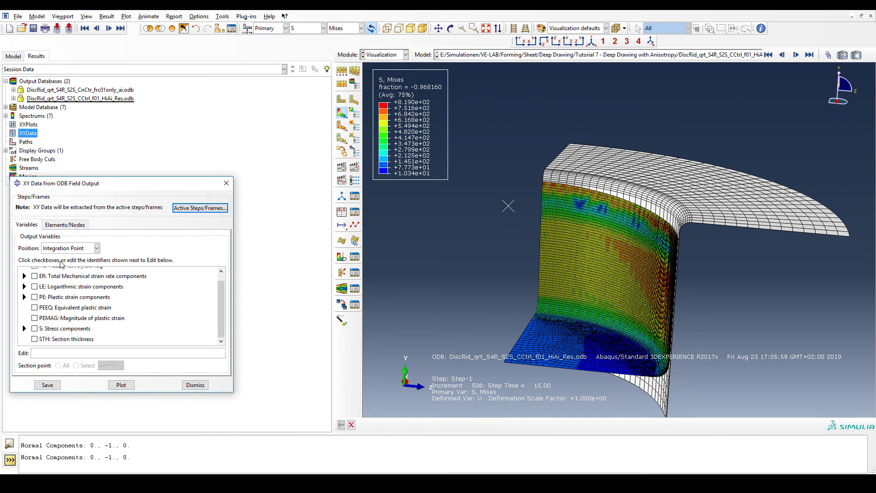
pyautogui.click(96, 248)
pyautogui.click(73, 285)
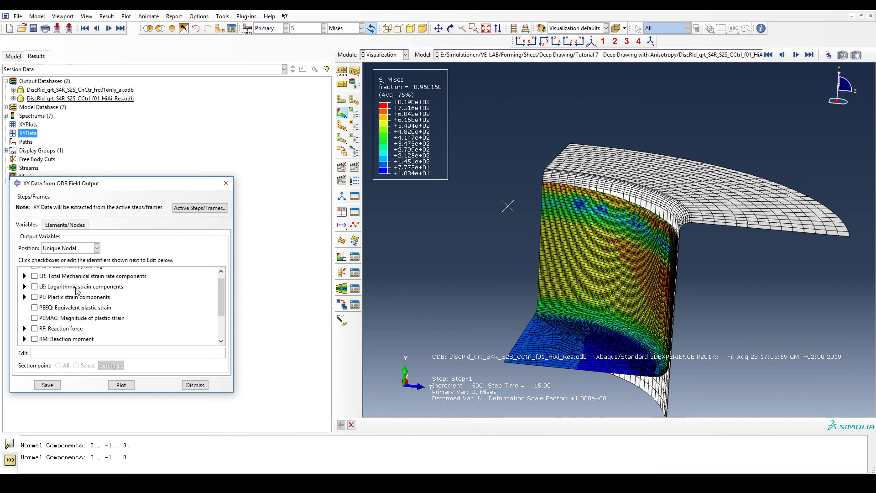
pyautogui.click(24, 328)
pyautogui.scroll(-2, 54, 317)
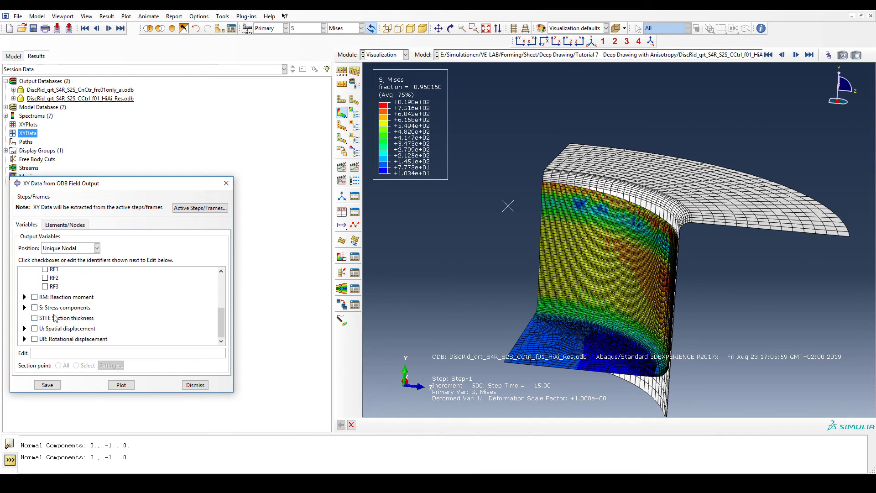
pyautogui.click(53, 333)
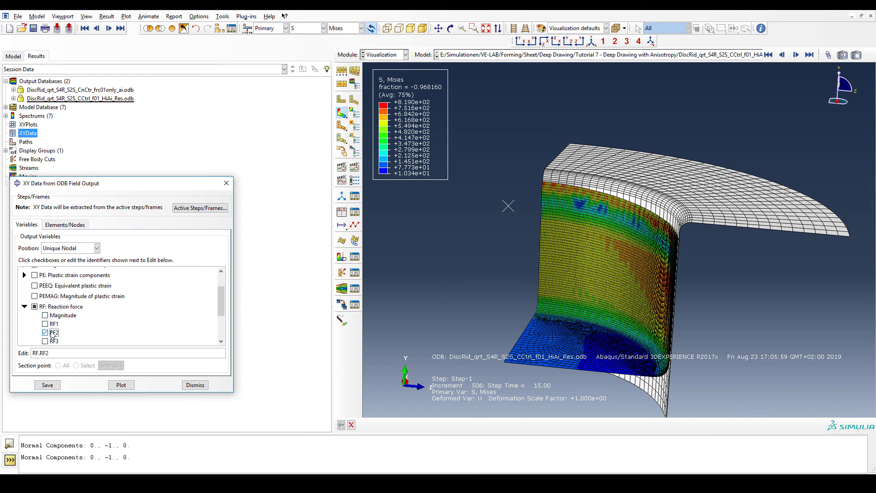
# - Plot RF2 over time for the REFERENCE_POINT_PUNCH-1 node set as the punch force curve
pyautogui.click(69, 226)
pyautogui.click(62, 270)
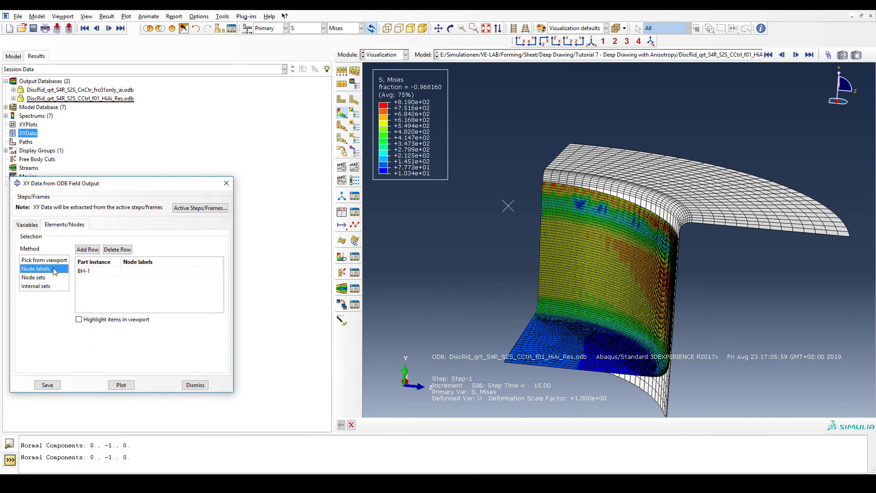
pyautogui.click(51, 278)
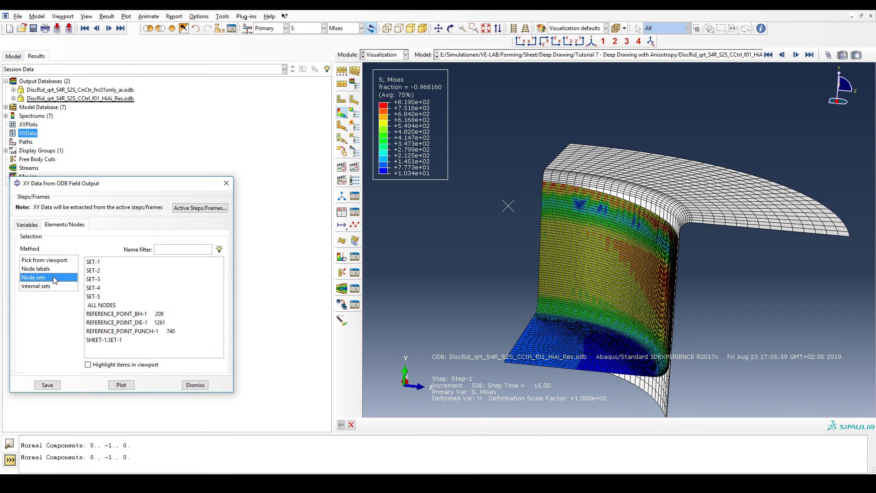
pyautogui.click(143, 330)
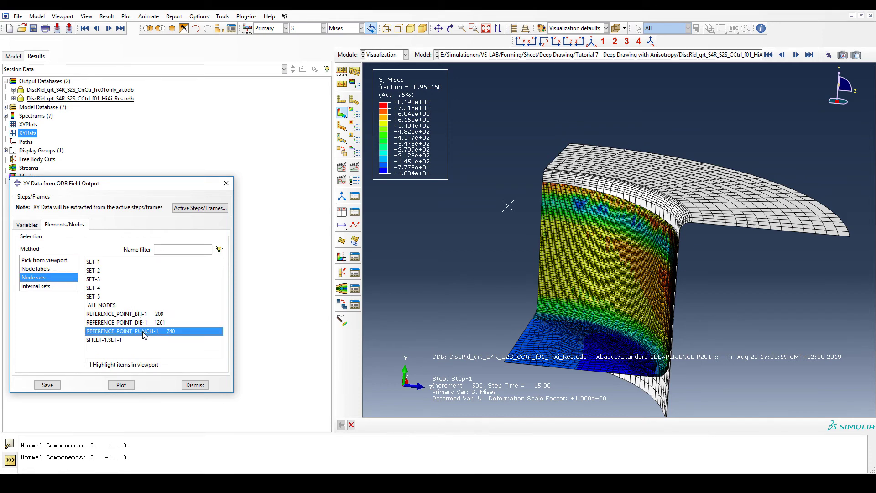
pyautogui.click(121, 385)
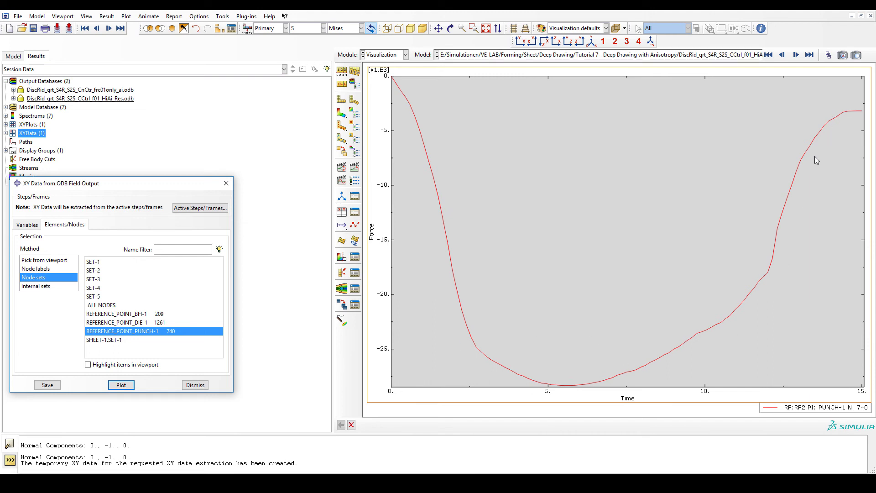
pyautogui.click(341, 113)
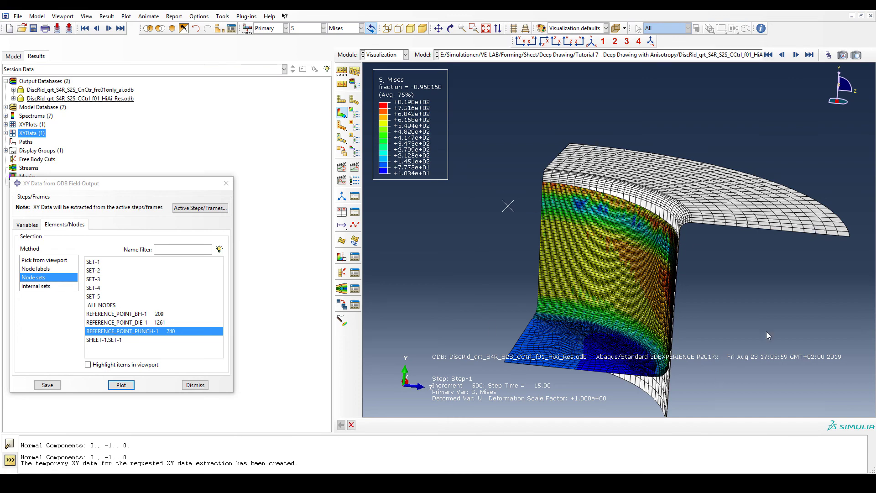
pyautogui.click(121, 385)
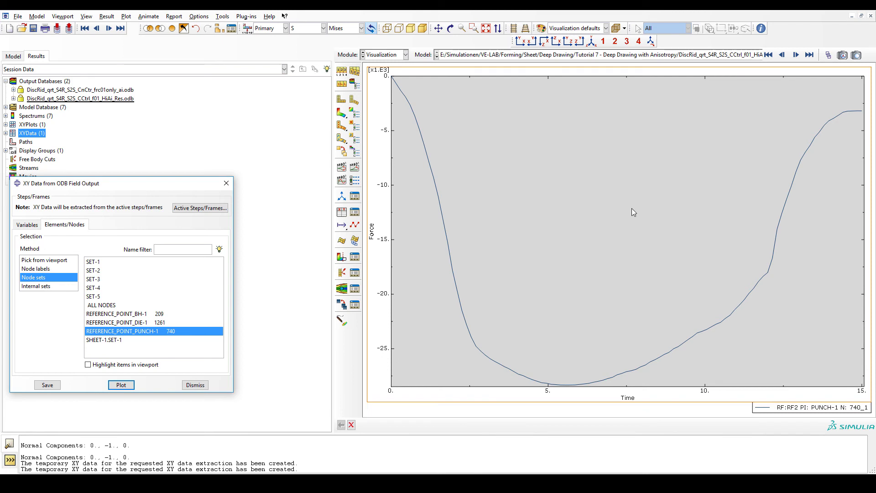
# - Plot RF2 over time for the REFERENCE_POINT_BH-1 node set, then return to the contour plot and rotate the cup
pyautogui.click(135, 314)
pyautogui.click(121, 385)
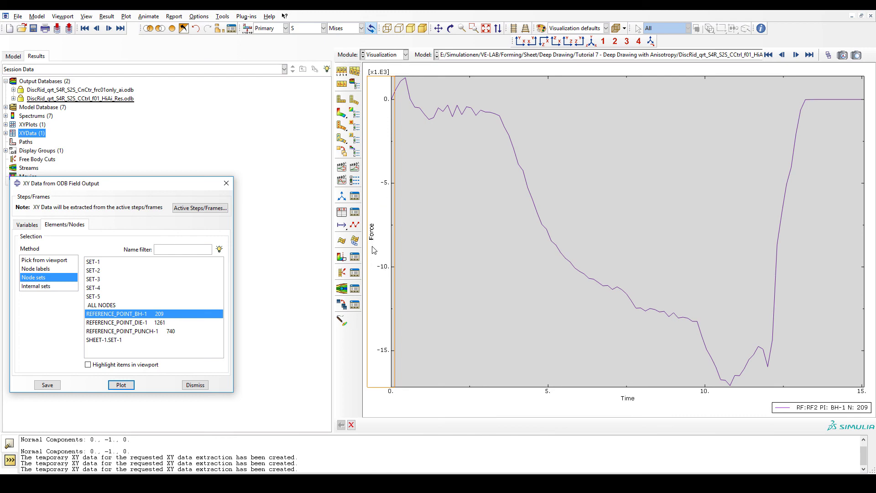
pyautogui.click(342, 113)
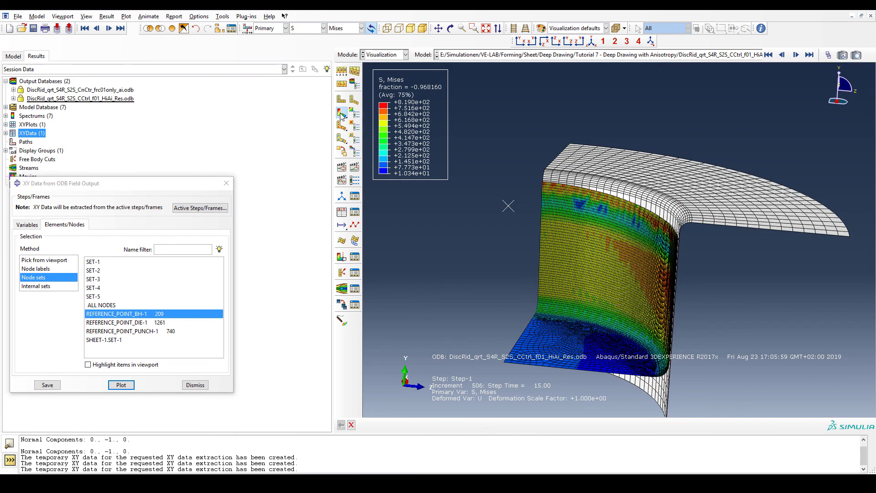
pyautogui.keyDown('ctrl'); pyautogui.keyDown('alt'); pyautogui.moveTo(508, 282); pyautogui.dragTo(628, 203); pyautogui.keyUp('alt'); pyautogui.keyUp('ctrl')
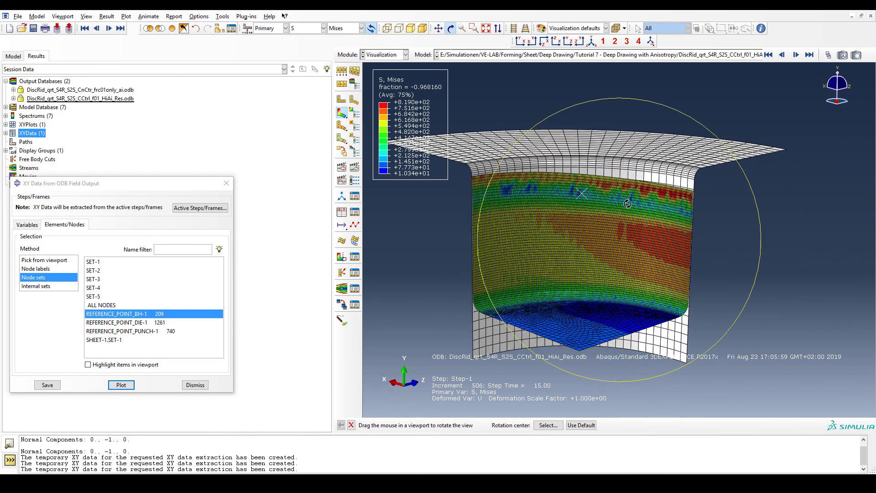